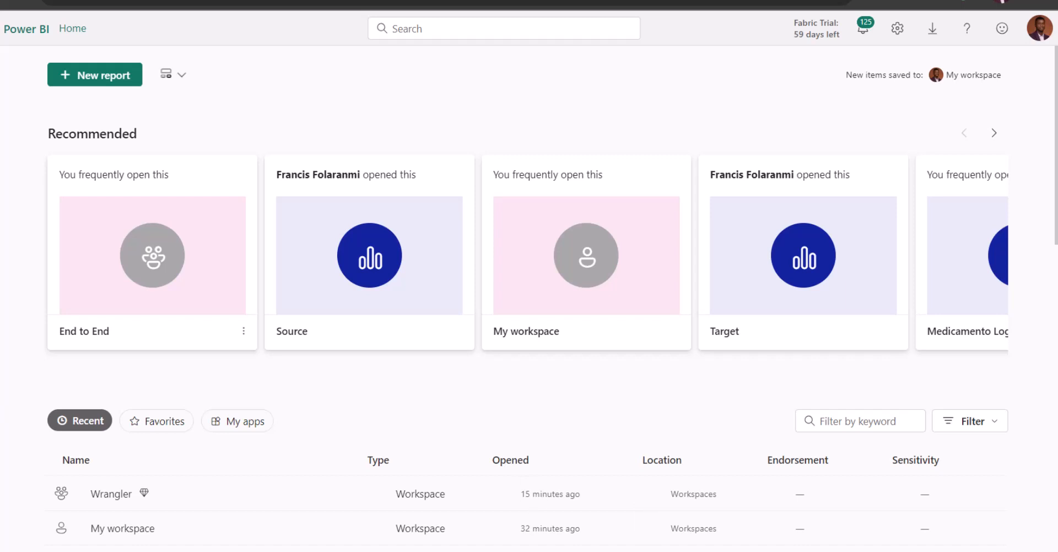
Create a new workspace named "DEmo WG"
click(0, 331)
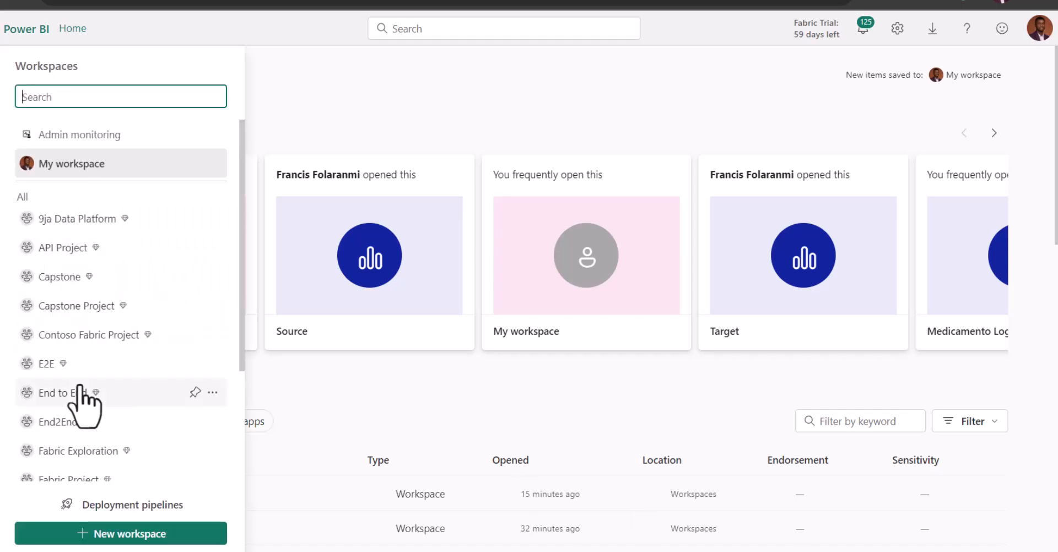
click(91, 538)
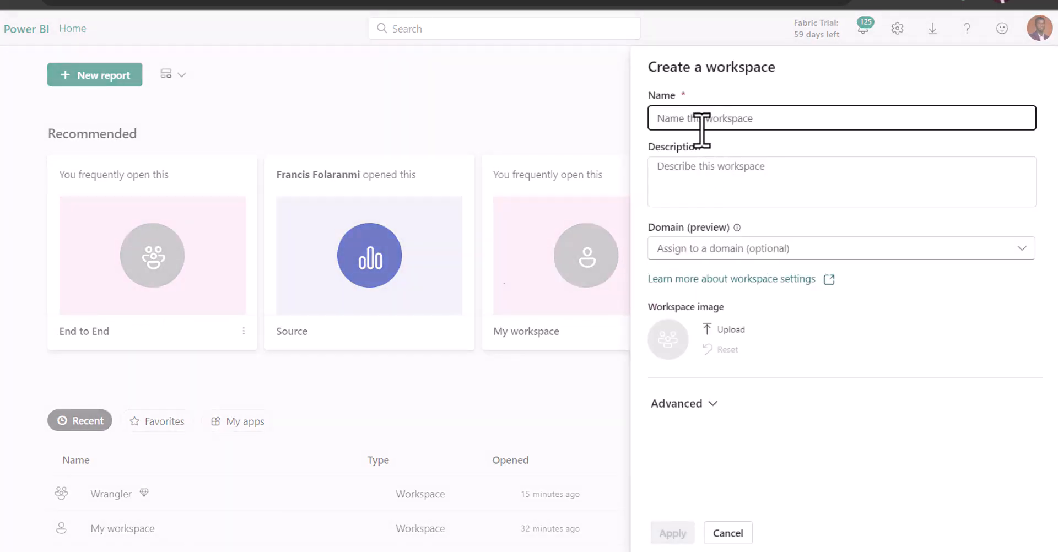
text(DEmo)
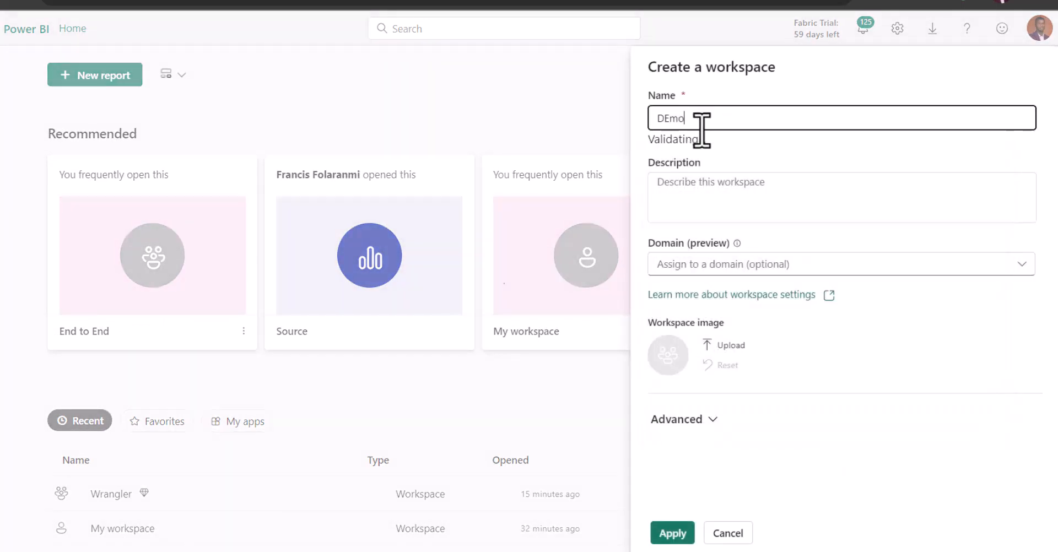
text( WG)
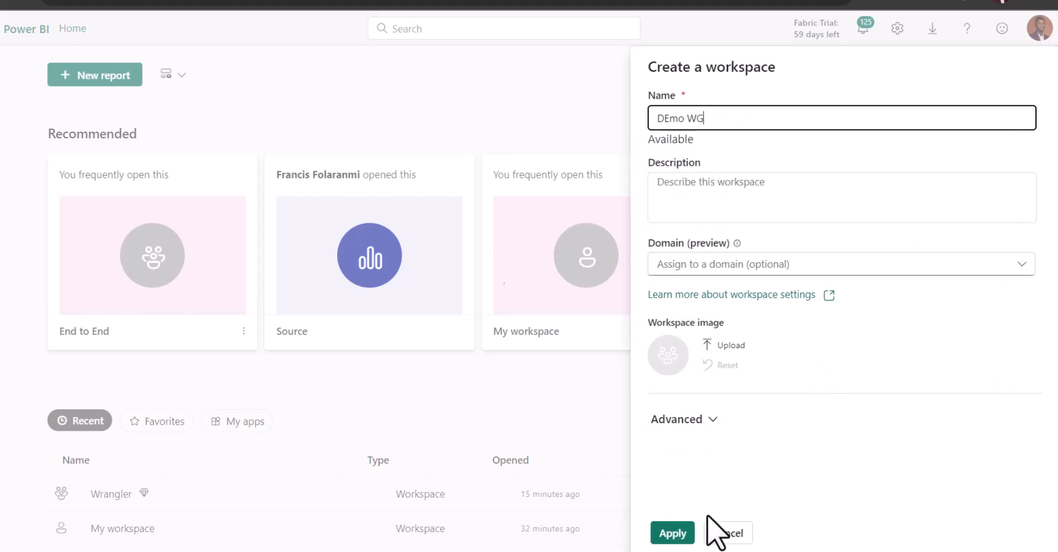
click(642, 515)
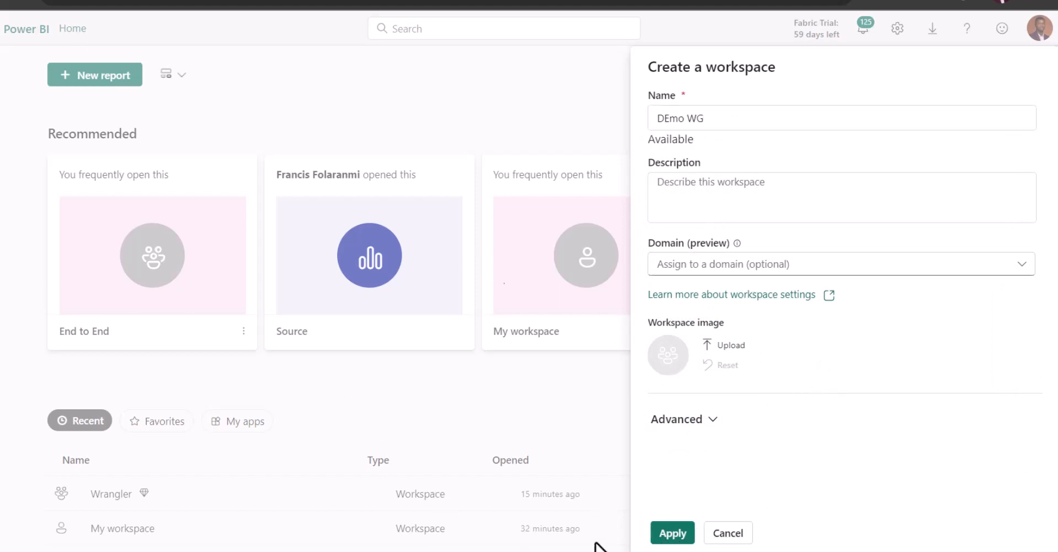
click(679, 536)
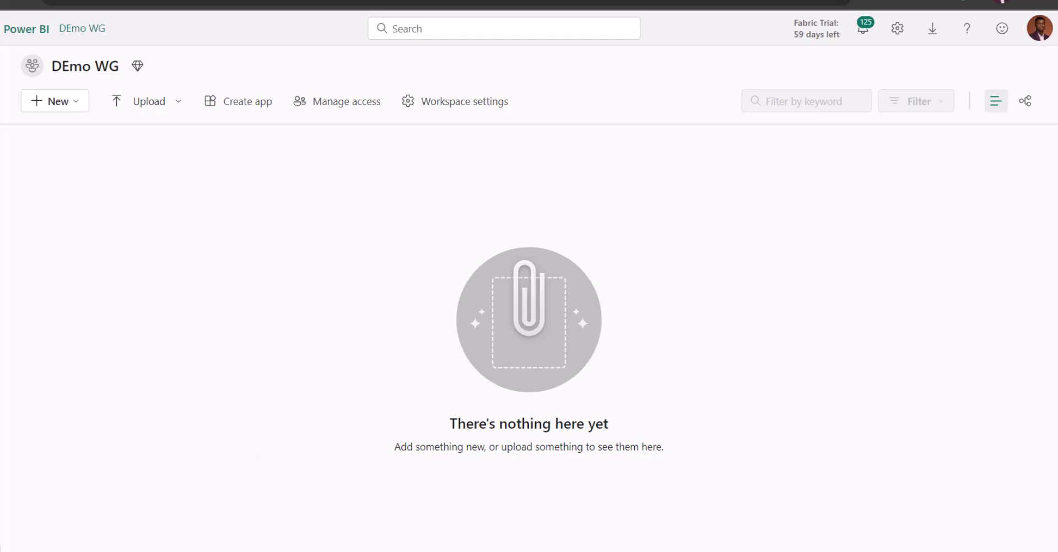
Switch to the Synapse Data Engineering experience and create a lakehouse named "LH" in the DEmo WG workspace
click(2, 547)
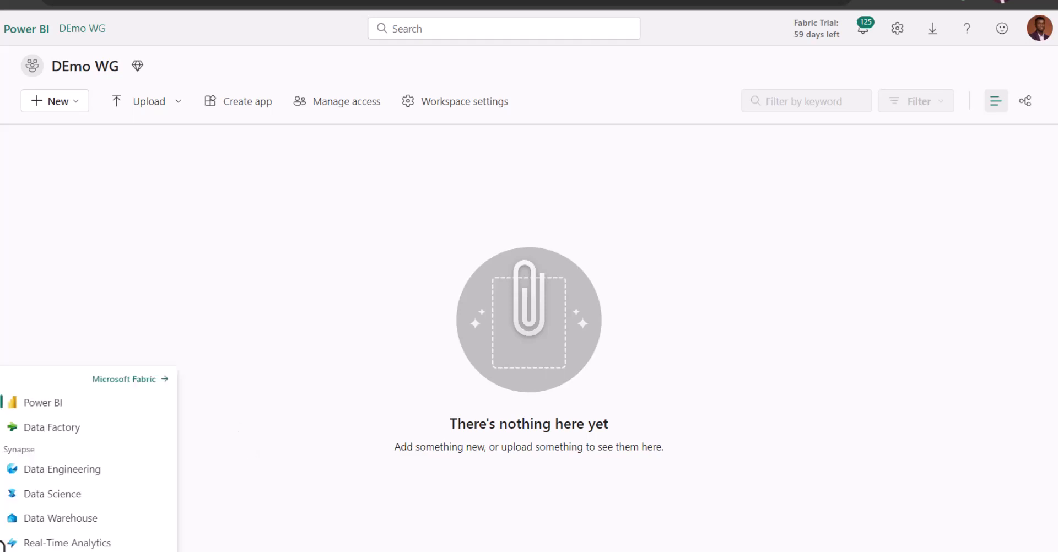
click(94, 469)
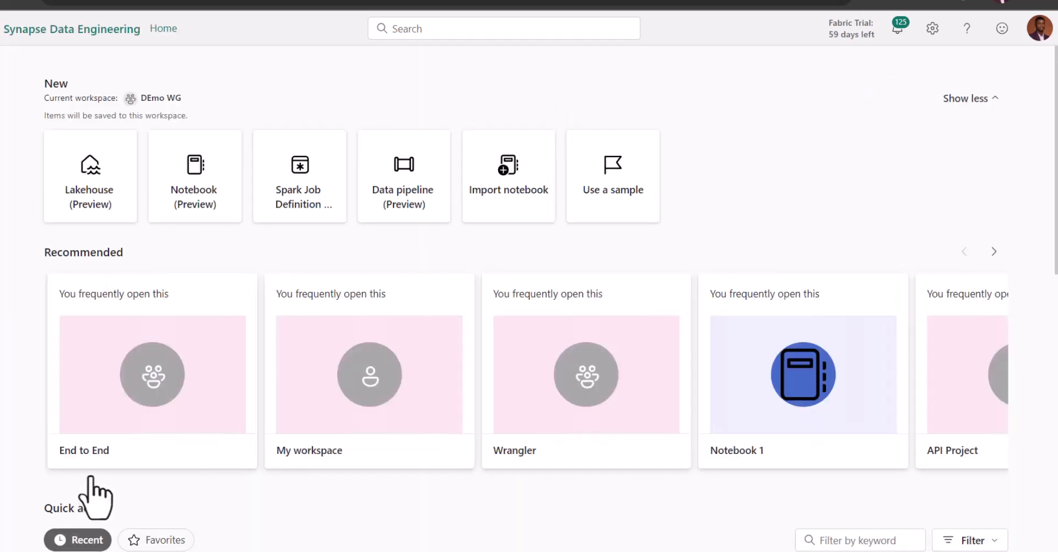
click(102, 208)
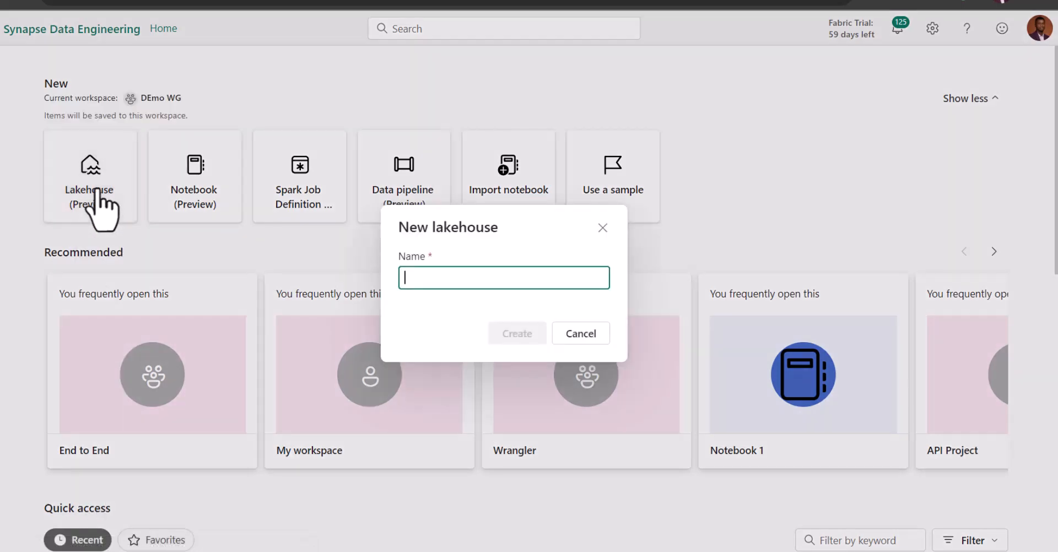
text(LH)
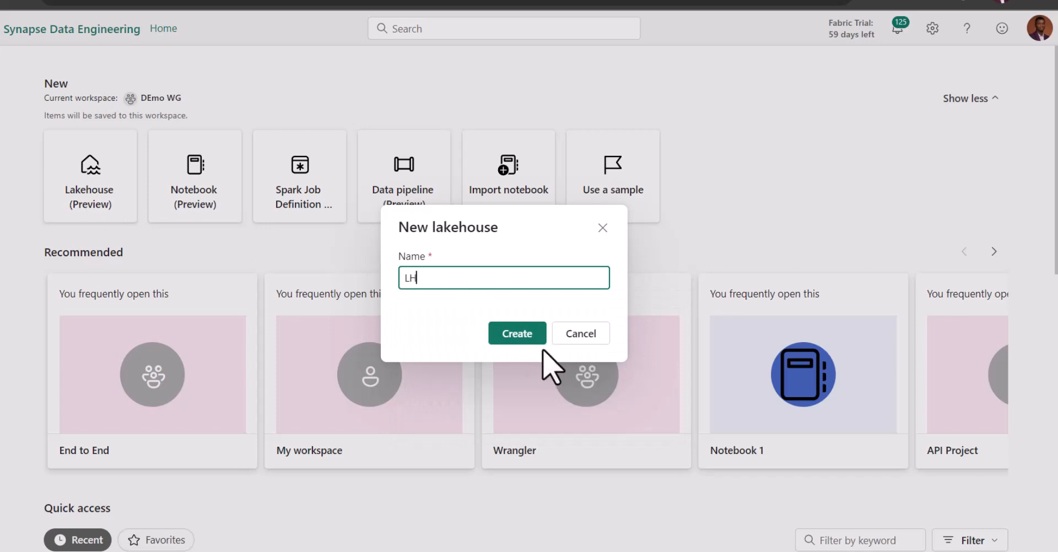
click(522, 337)
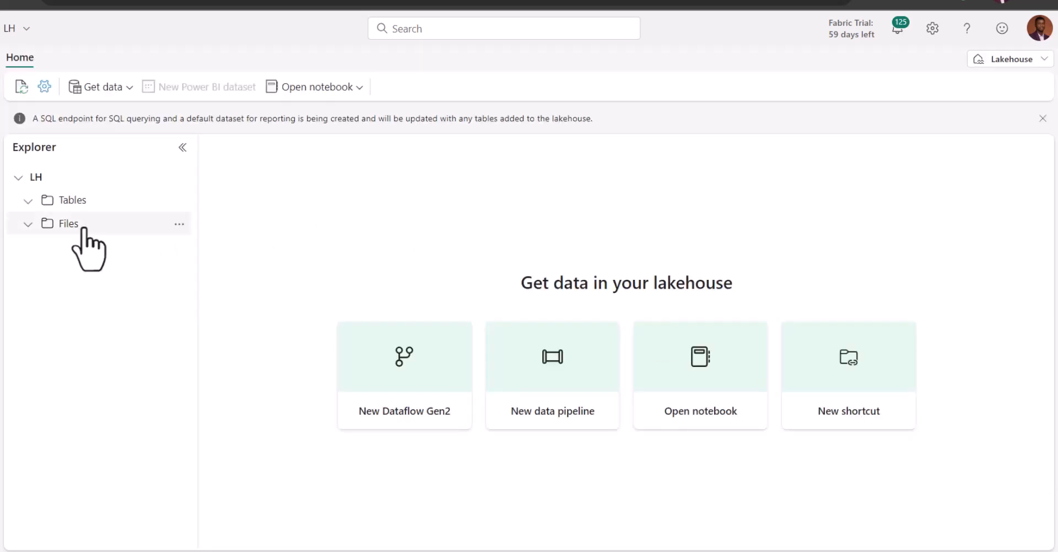
Upload the local file Raw Data.csv to the lakehouse's Files folder, without overwriting existing files, and close the upload form
click(182, 230)
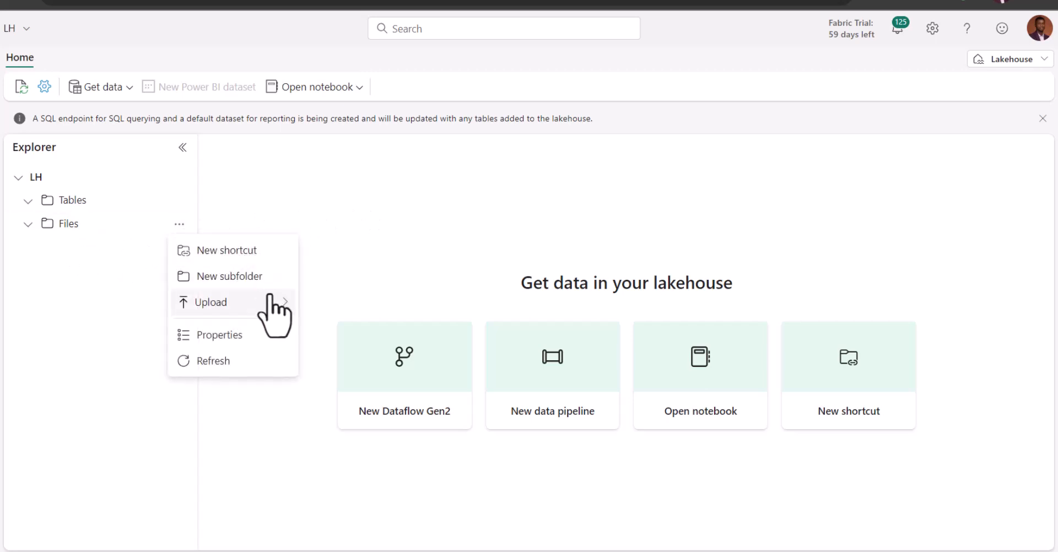
mouse_move(281, 303)
click(345, 306)
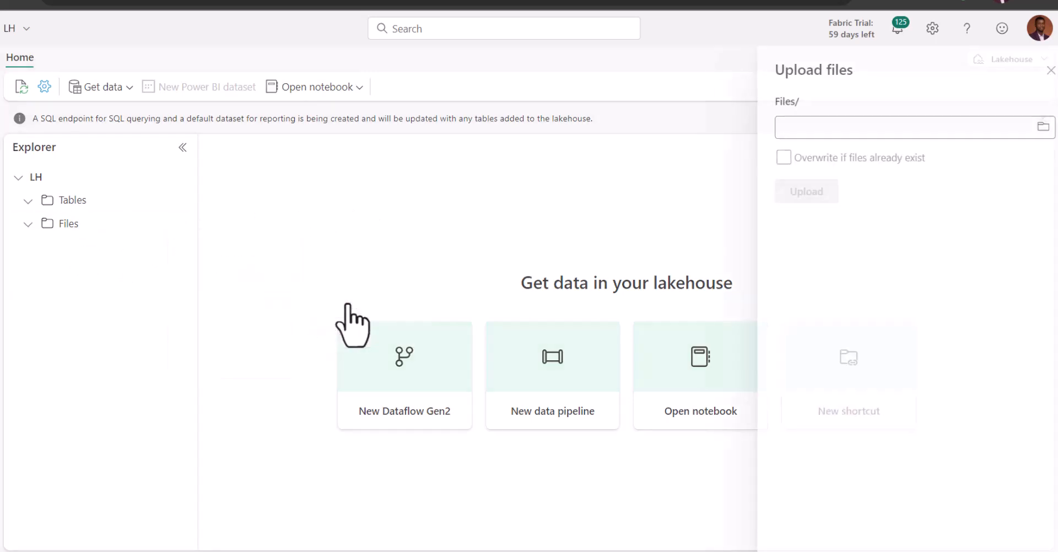
click(1036, 129)
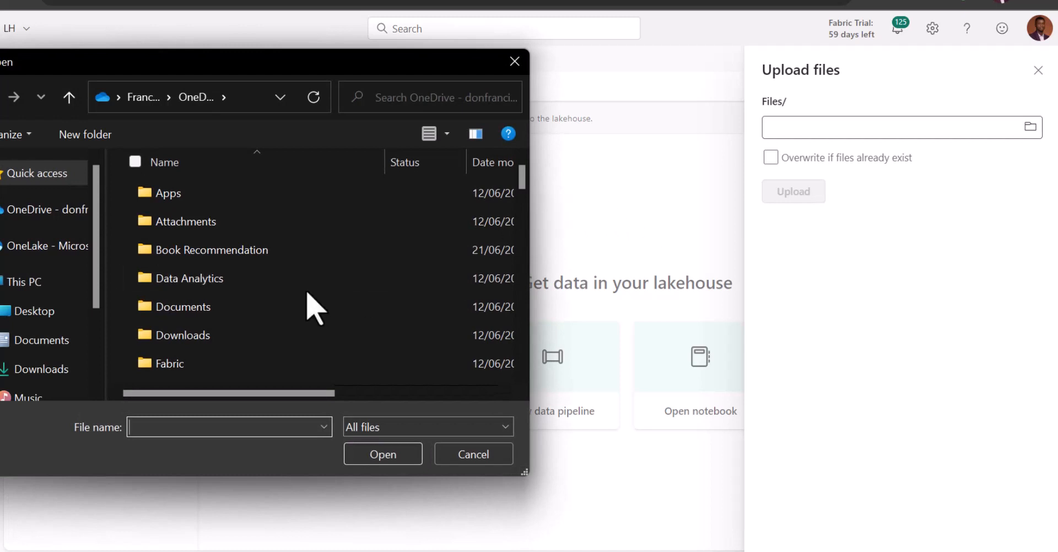
scroll(307, 292, down, 3)
scroll(308, 290, down, 5)
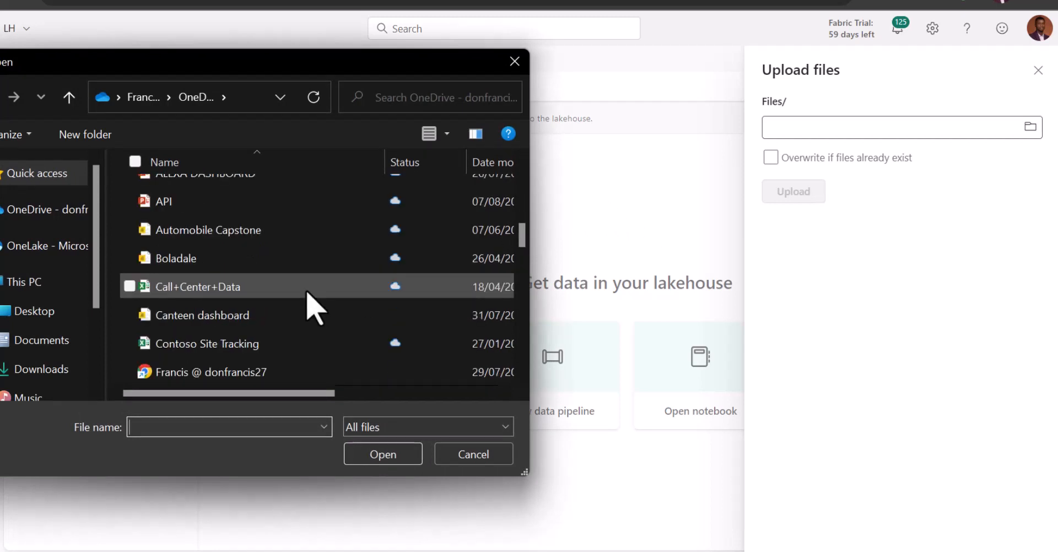
scroll(248, 298, down, 3)
scroll(249, 315, down, 7)
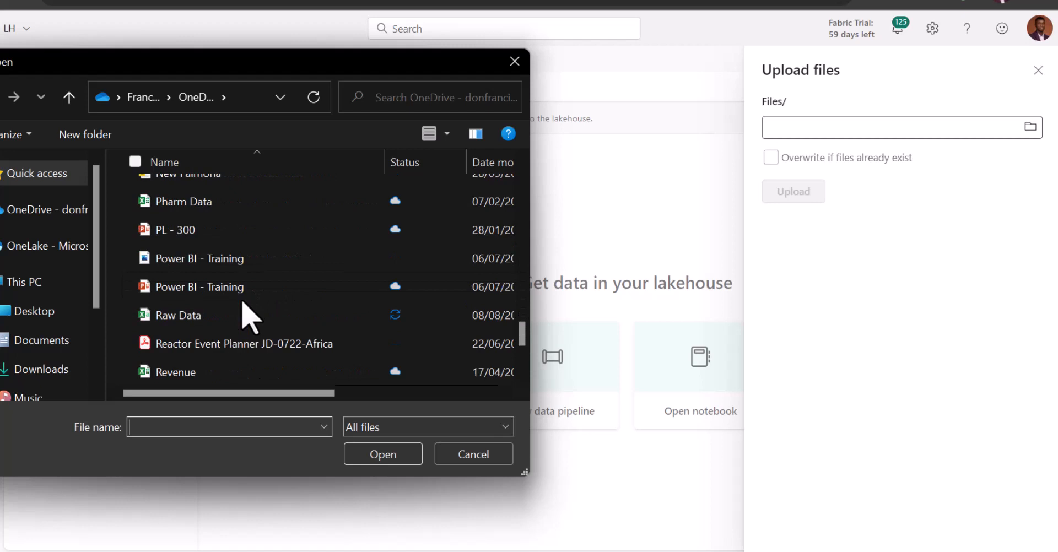
click(203, 318)
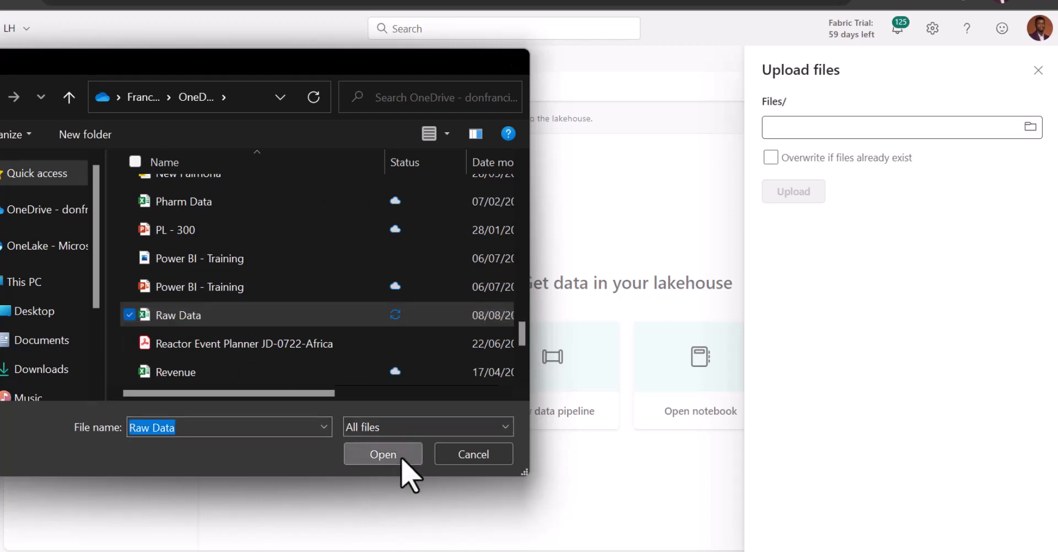
click(402, 459)
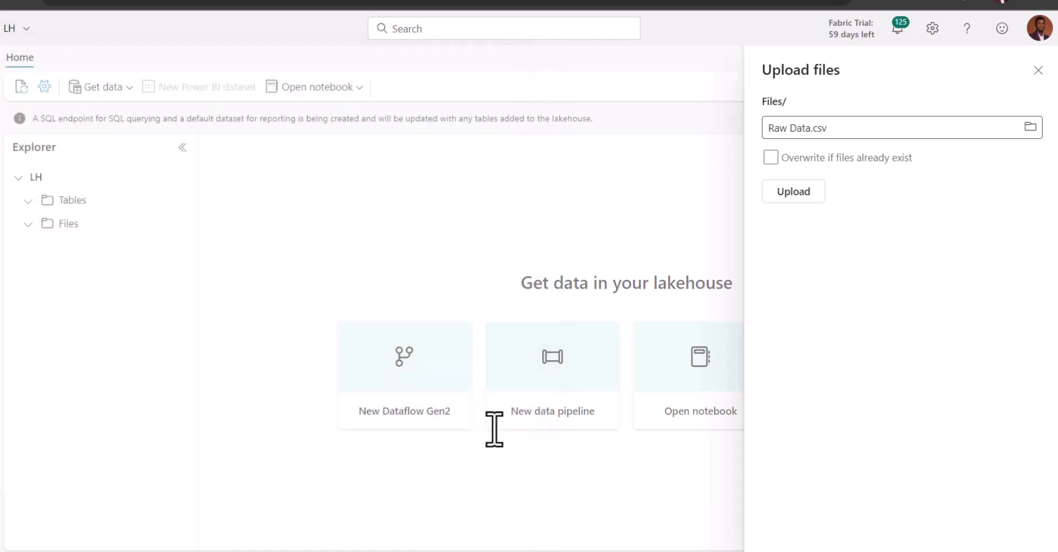
click(806, 192)
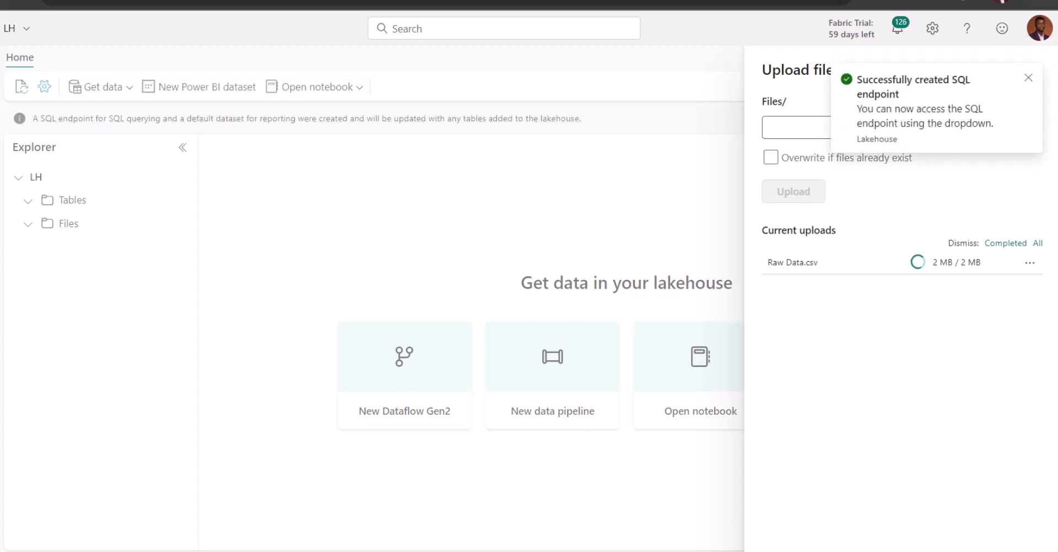
click(1029, 78)
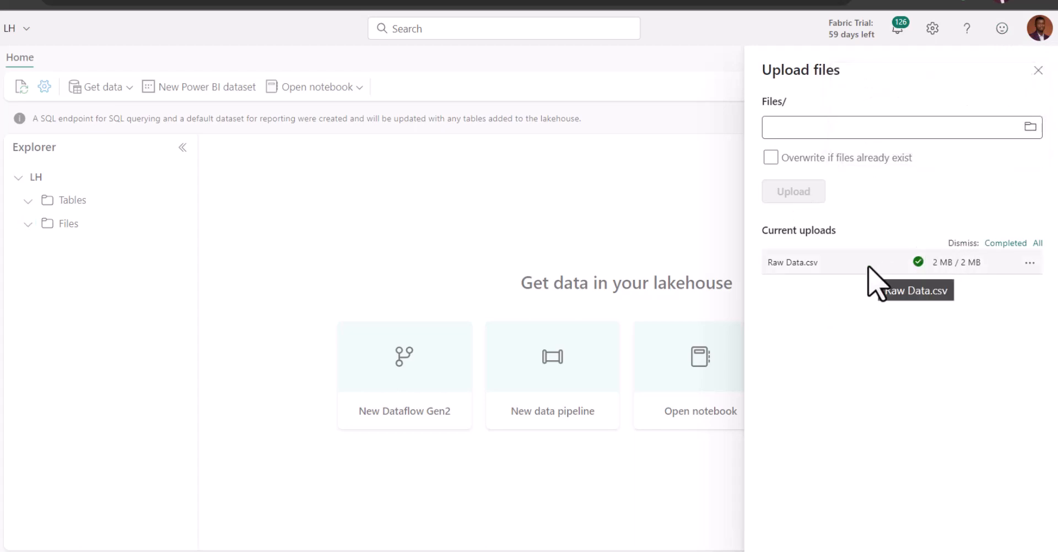
click(1039, 70)
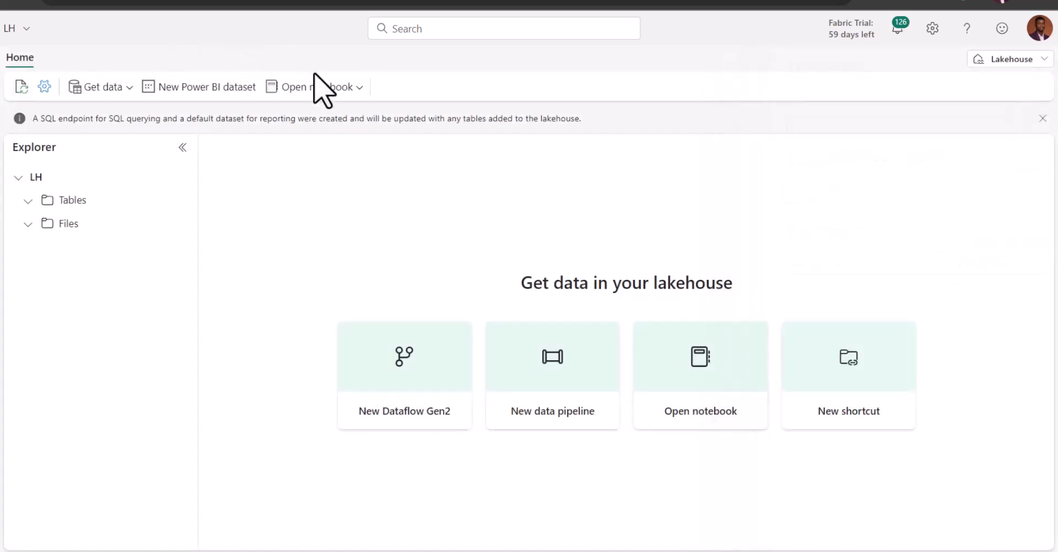
Create a new notebook from the LH lakehouse and show the contents of its Files folder there
click(350, 89)
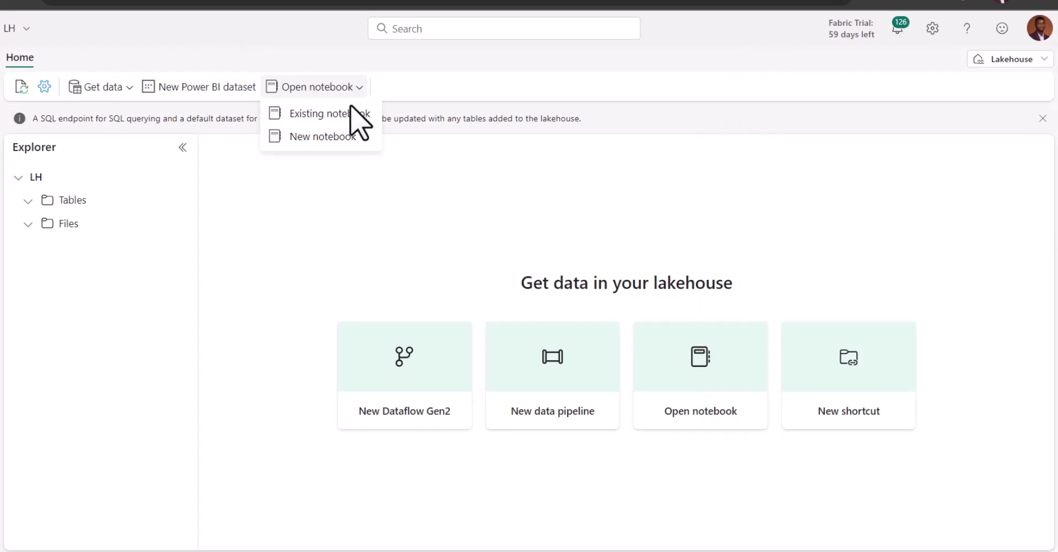
click(338, 140)
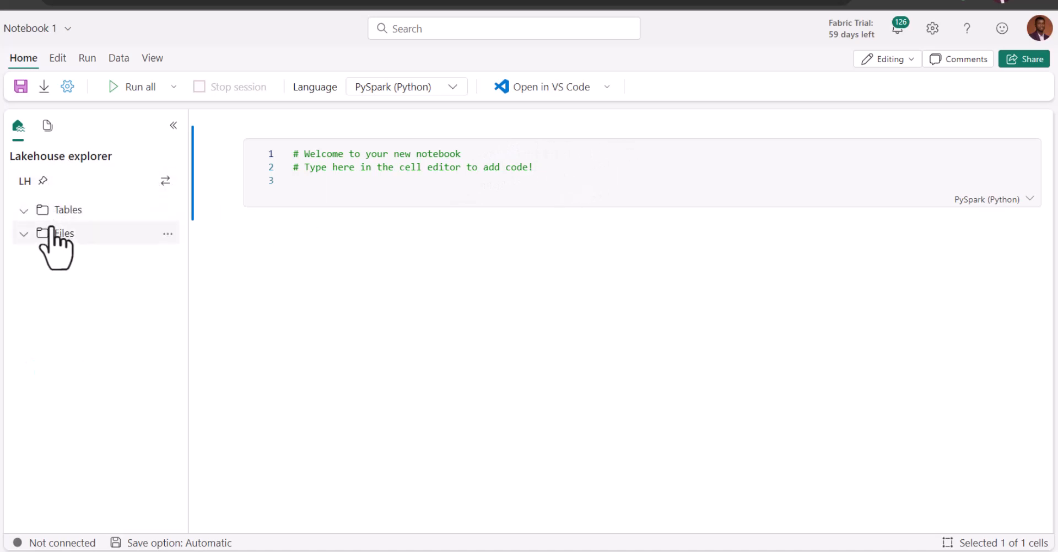
click(23, 213)
click(23, 234)
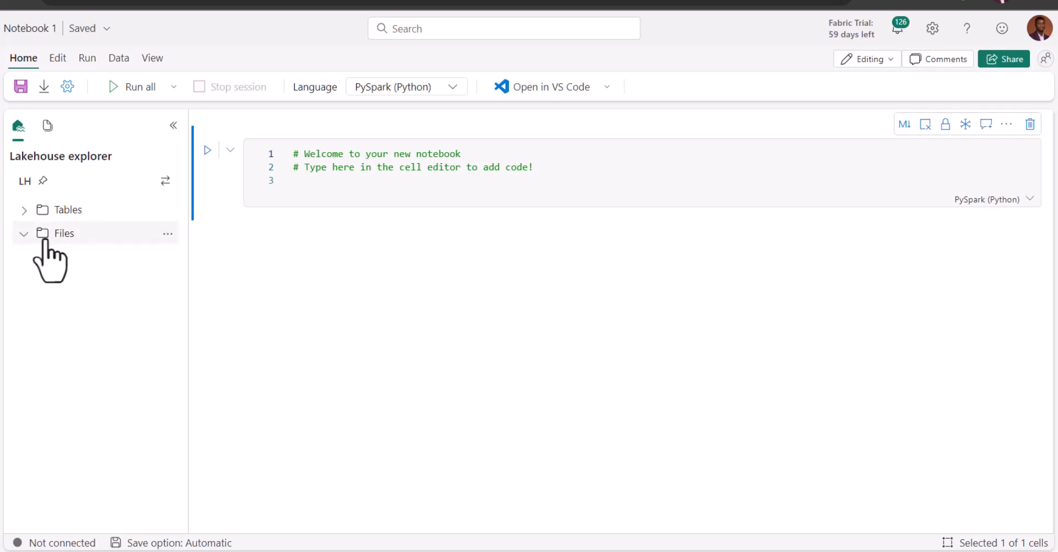
click(25, 237)
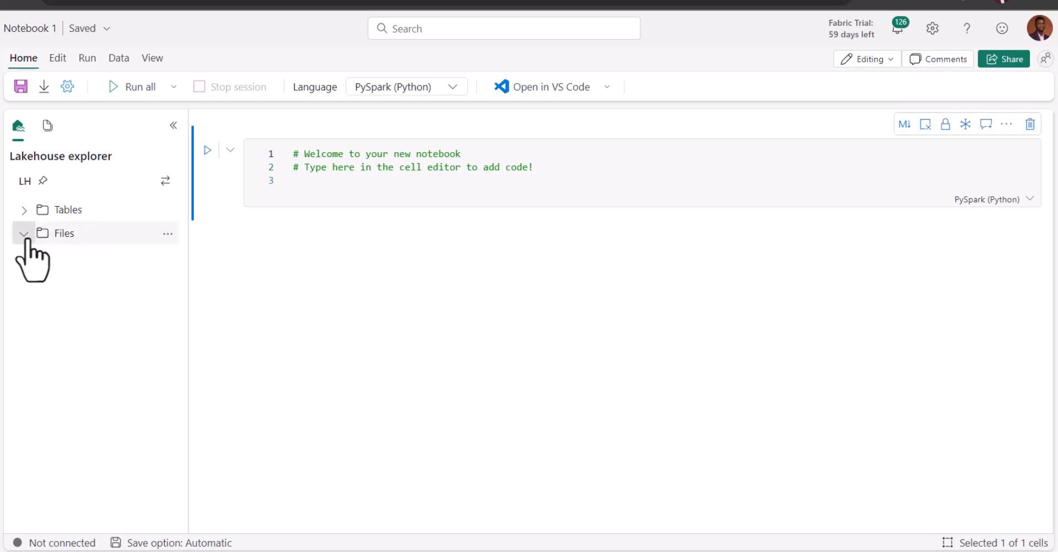
click(72, 234)
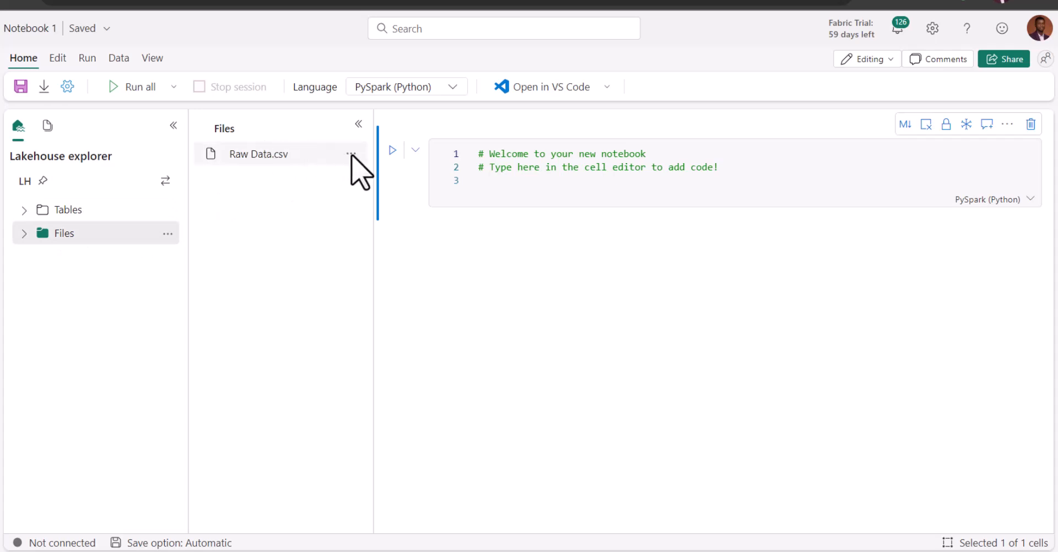
Generate a notebook cell that loads Raw Data.csv into a Spark DataFrame
click(351, 155)
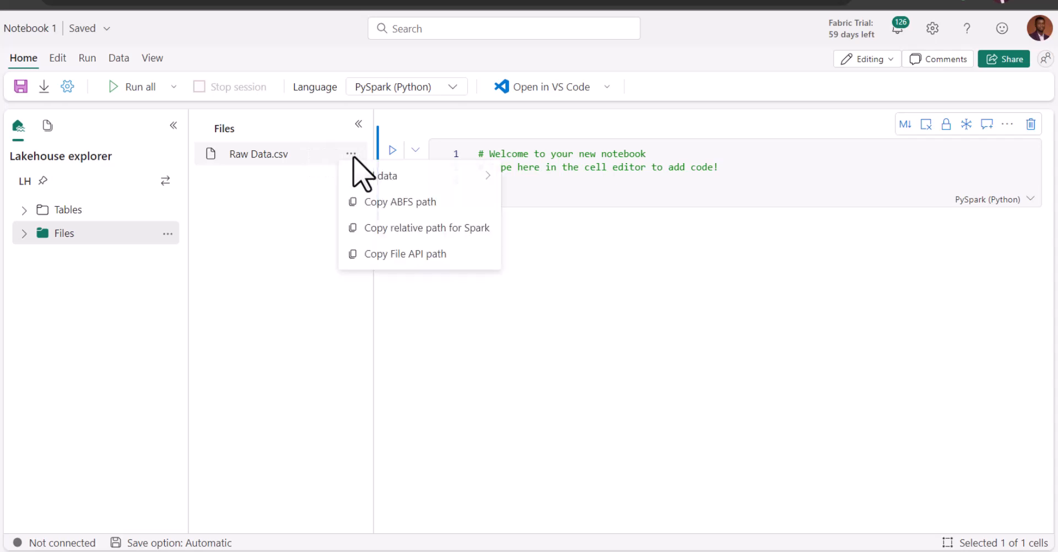
mouse_move(444, 182)
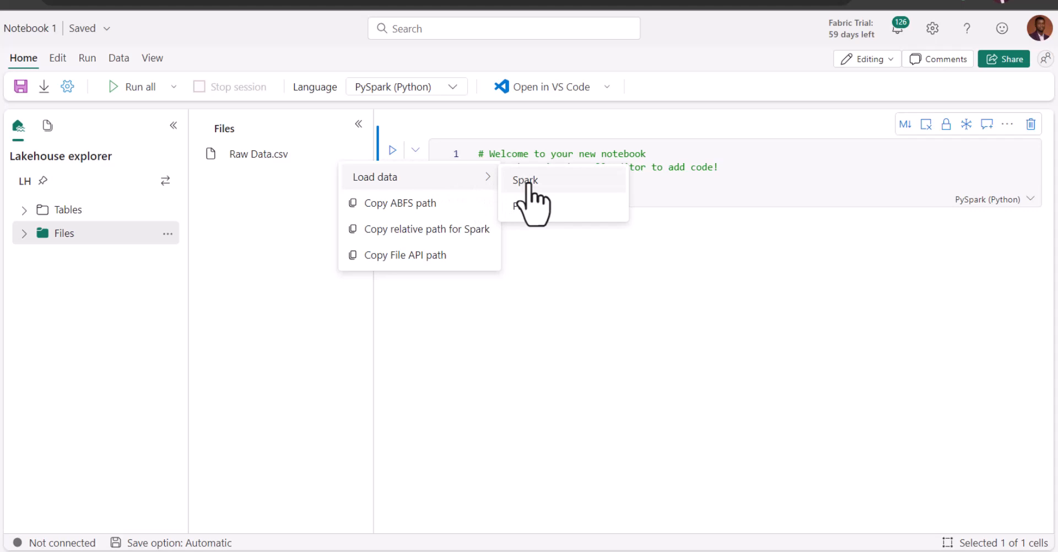
click(568, 185)
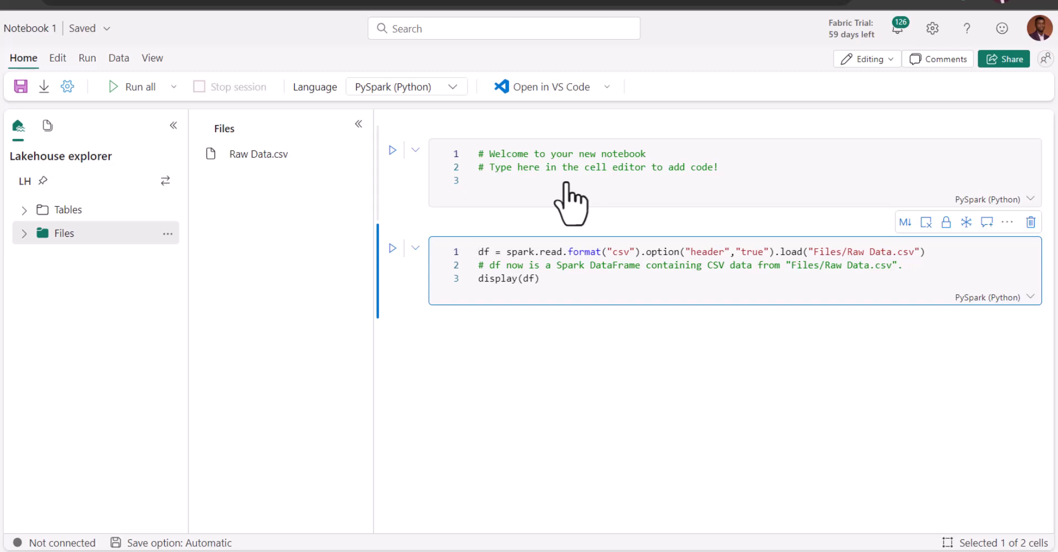
Delete the default welcome cell, collapse the file list, and run the whole notebook to display the Raw Data DataFrame
click(685, 189)
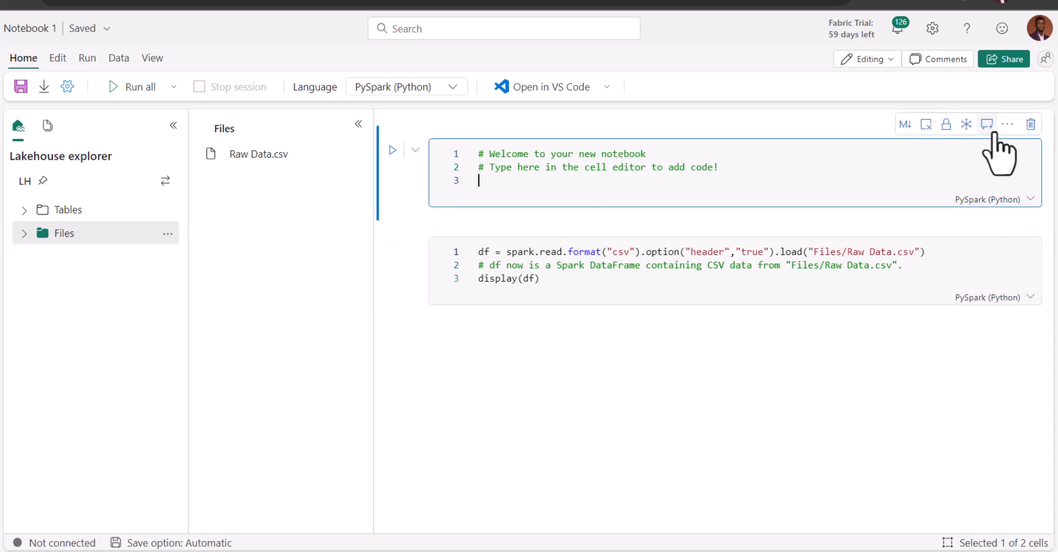
click(1032, 126)
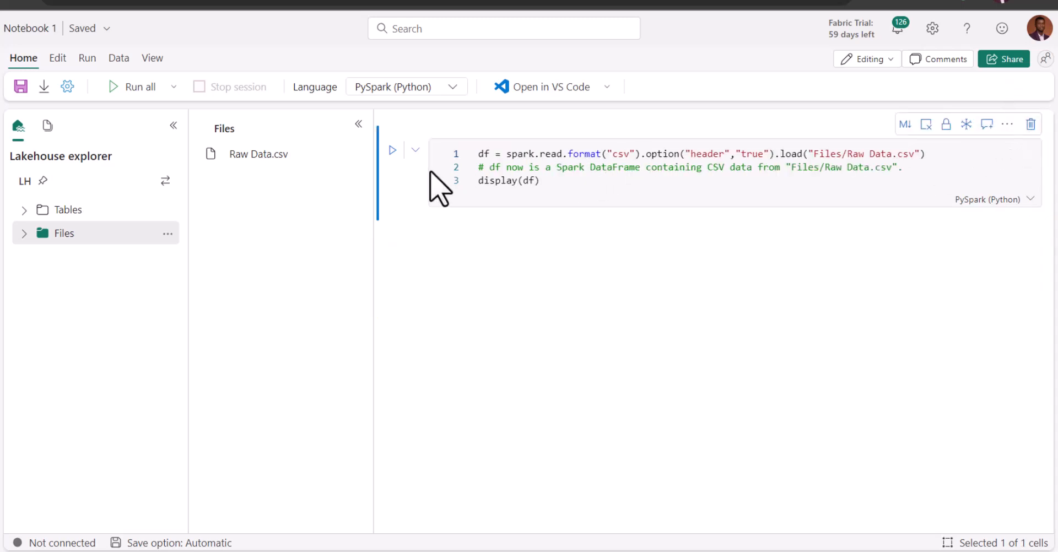
click(358, 124)
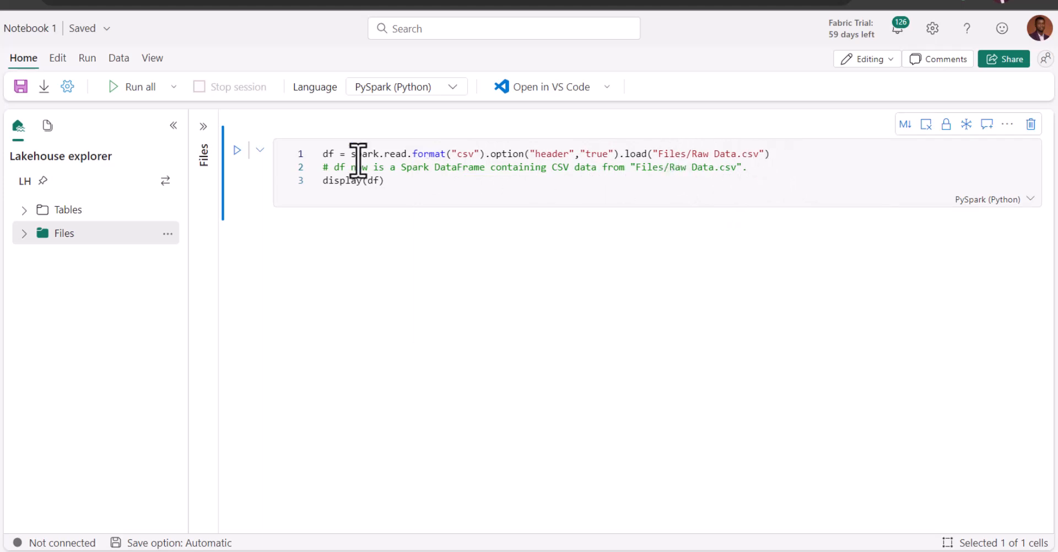
click(128, 85)
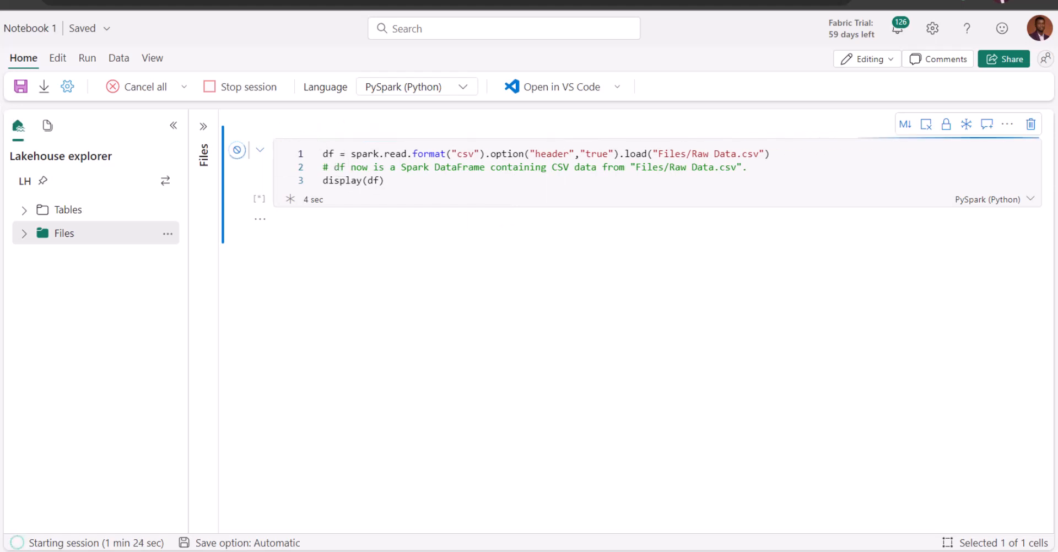
click(58, 60)
click(86, 61)
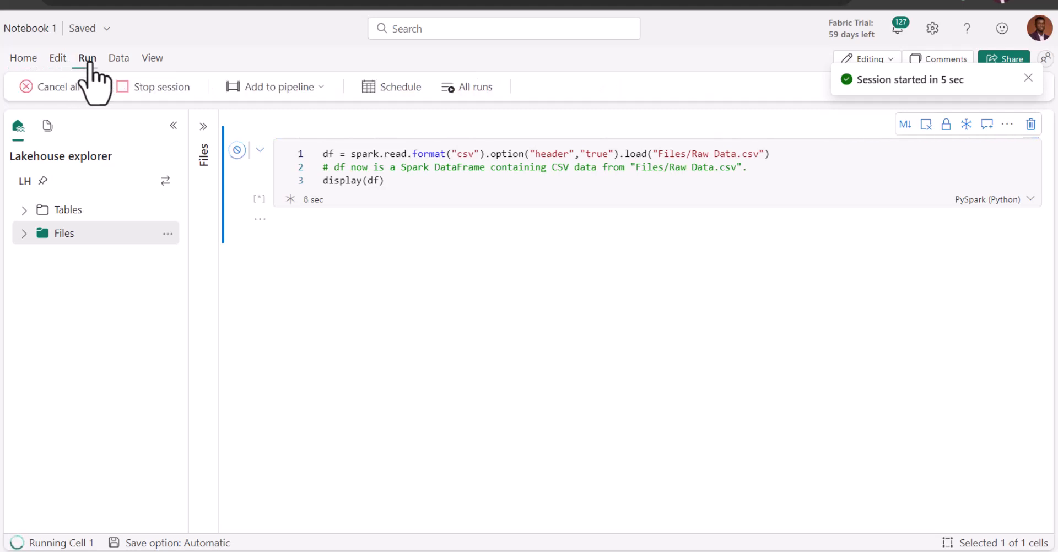
click(116, 61)
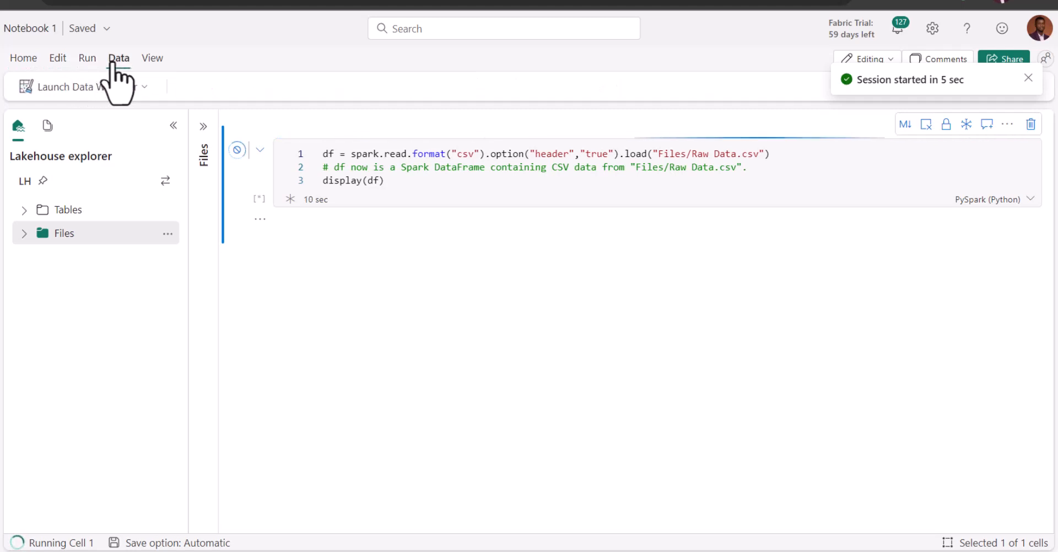
click(148, 59)
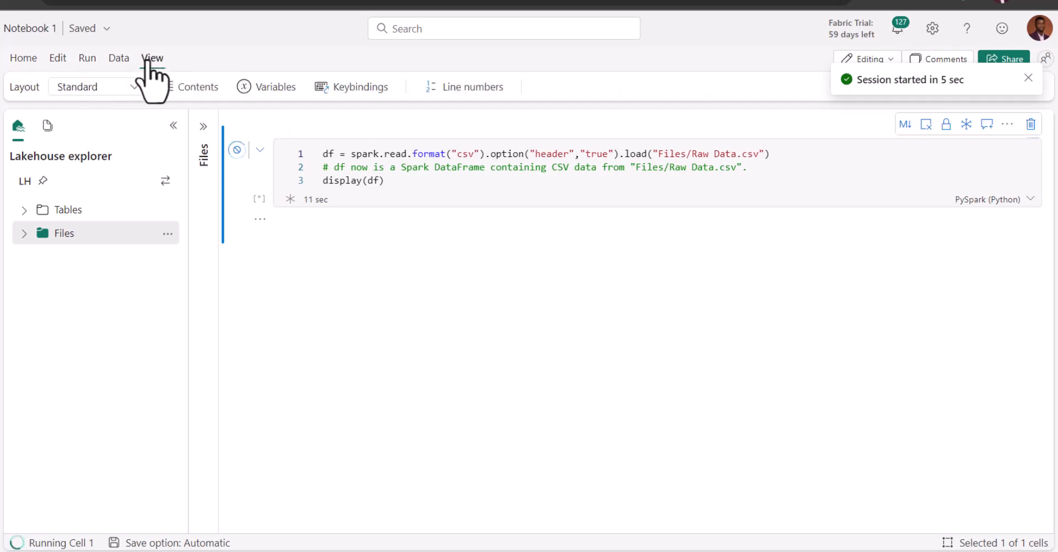
Check which DataFrames are available to open in Data Wrangler
click(123, 60)
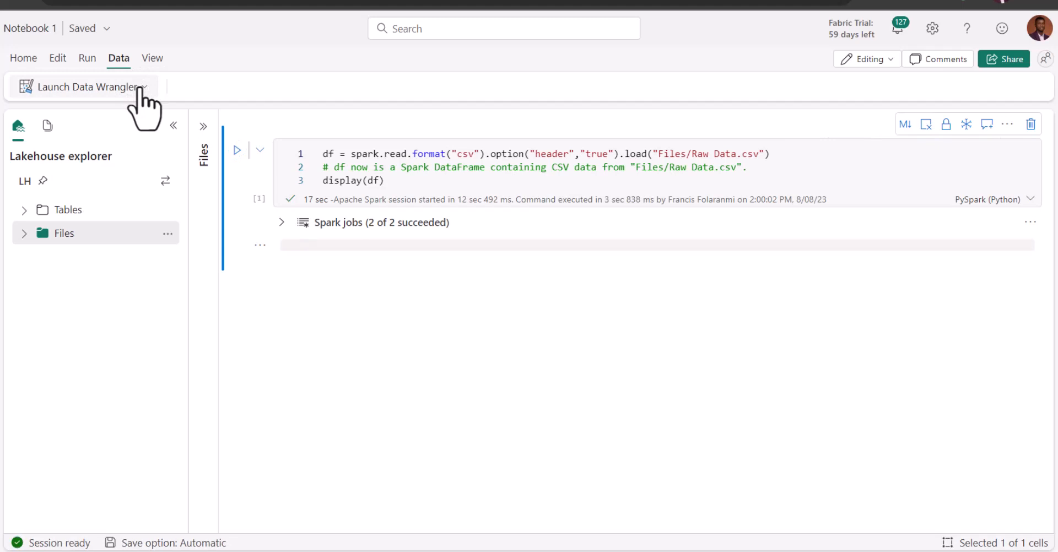
click(140, 88)
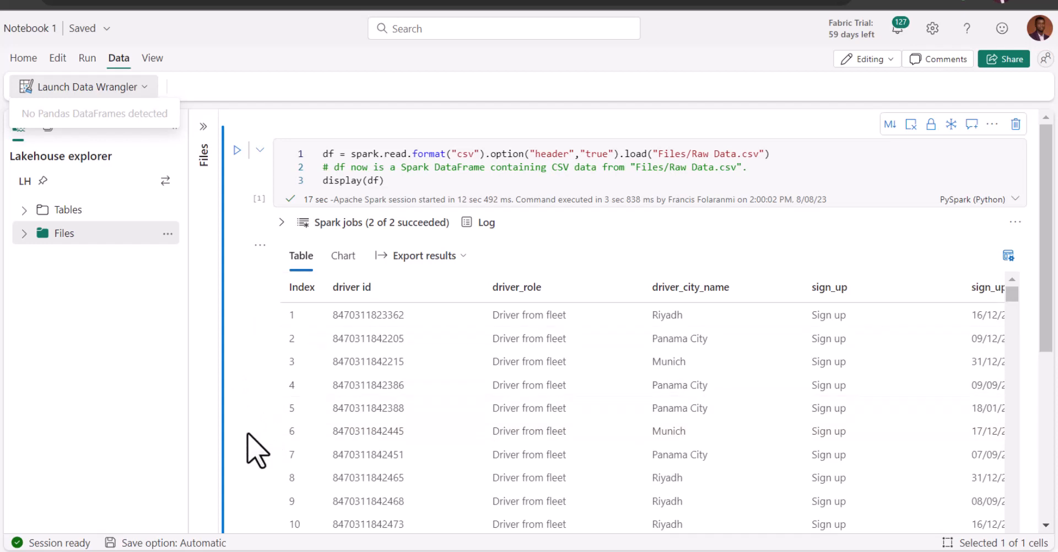
Add a code cell below the Spark output containing "import pandas as pd", "df = df.toPandas()" and "display(df)" on separate lines
scroll(249, 439, down, 4)
scroll(250, 439, down, 1)
mouse_move(308, 354)
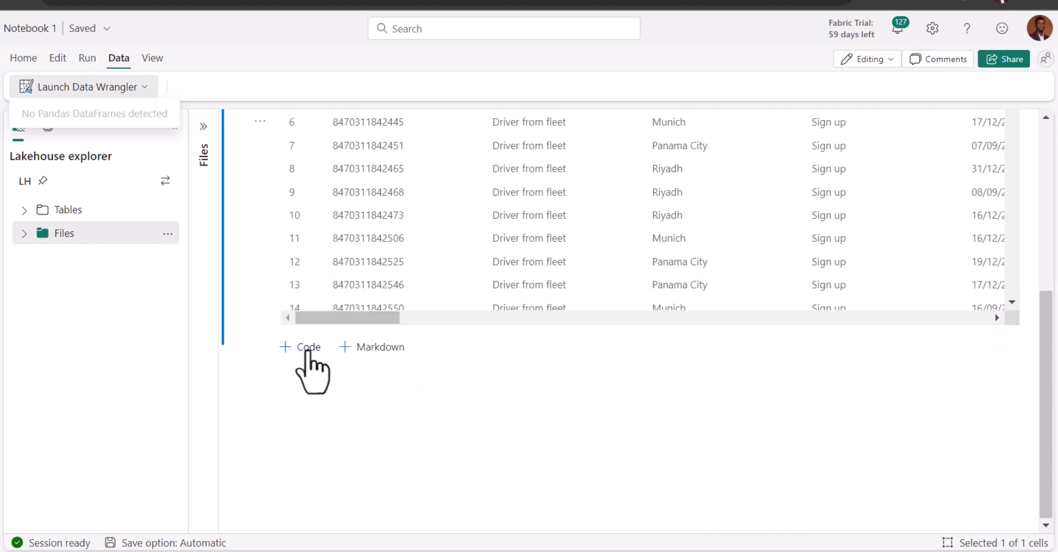
click(307, 353)
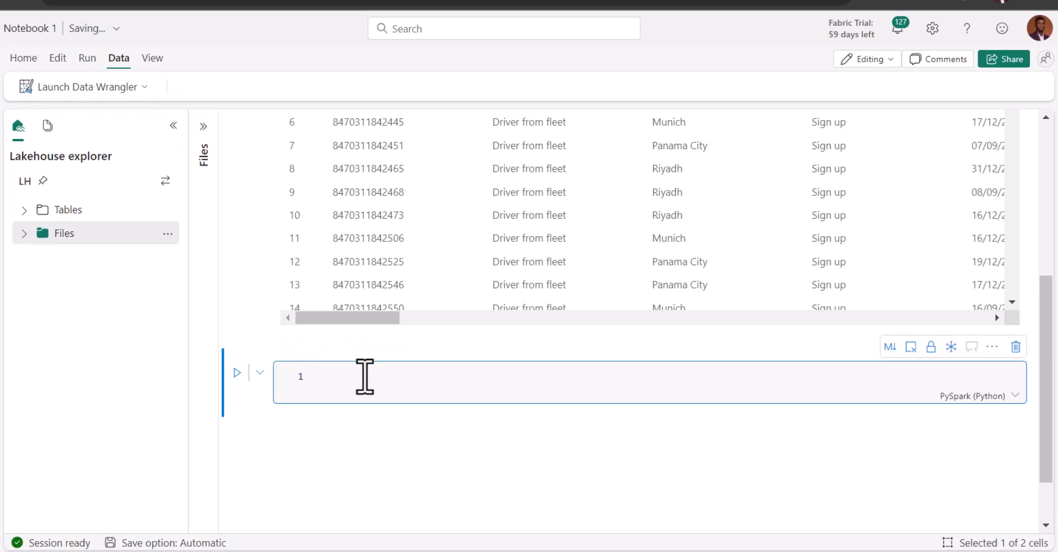
text(import pandas as pd  df = df.toPandas() display(df))
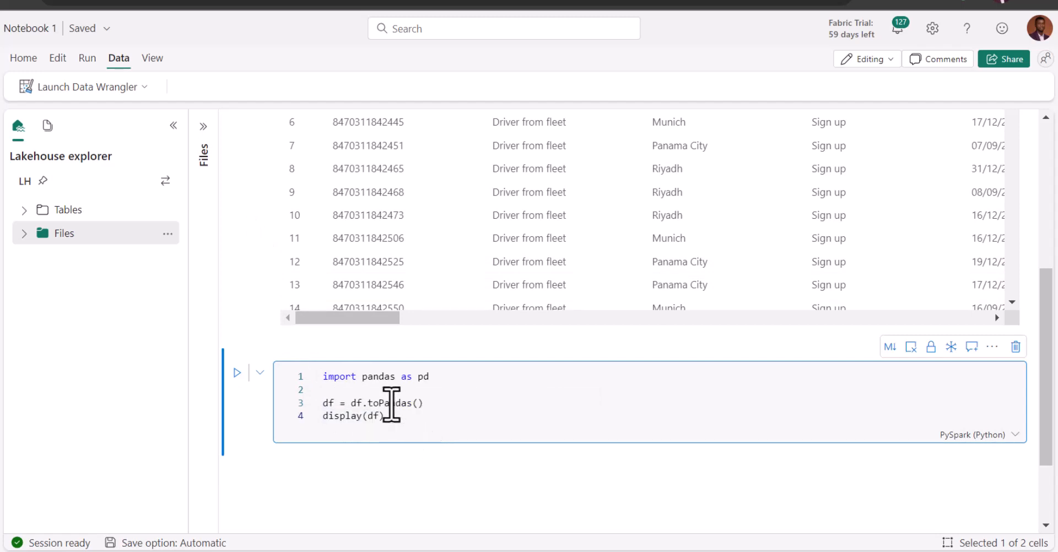
mouse_move(347, 463)
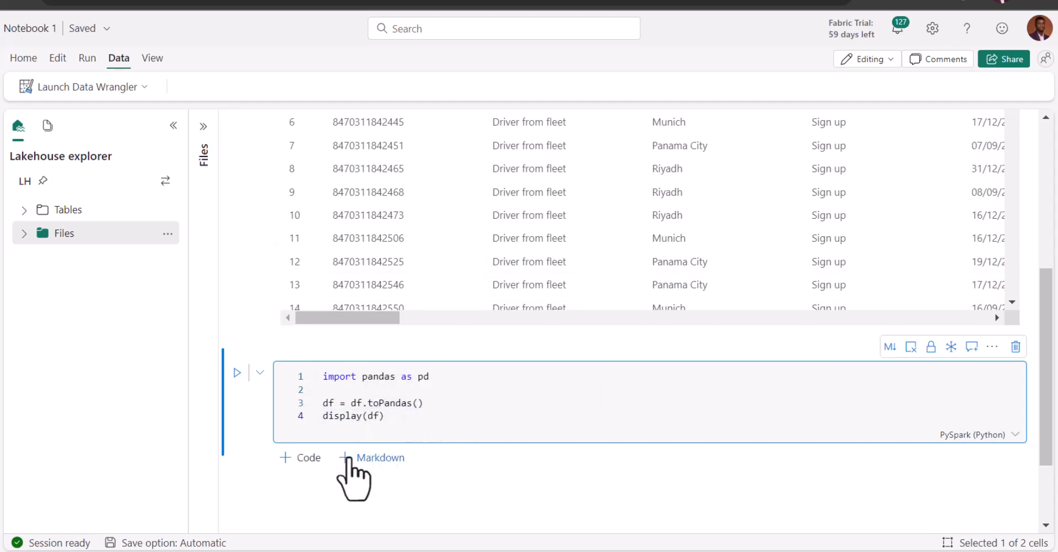
click(309, 458)
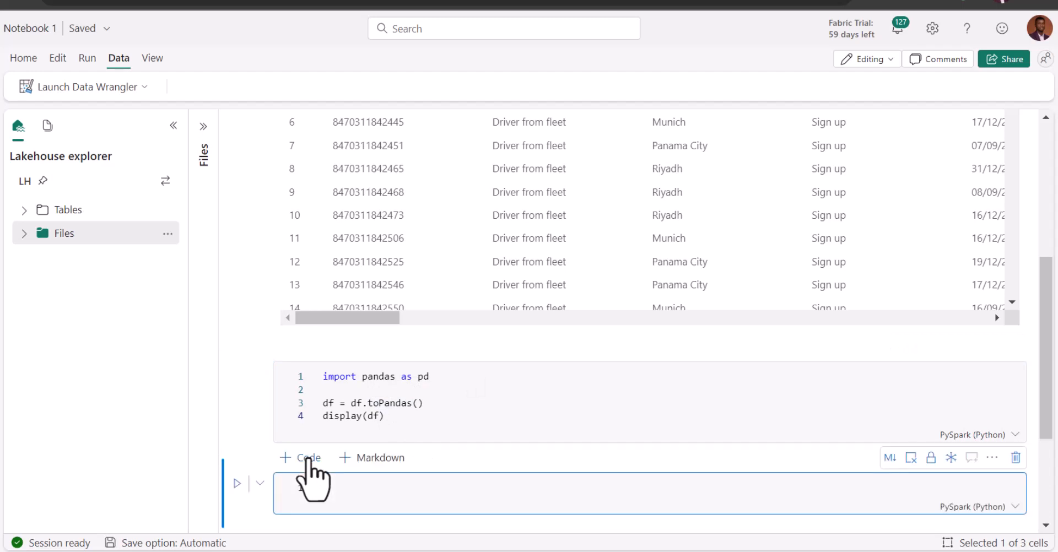
text(imp)
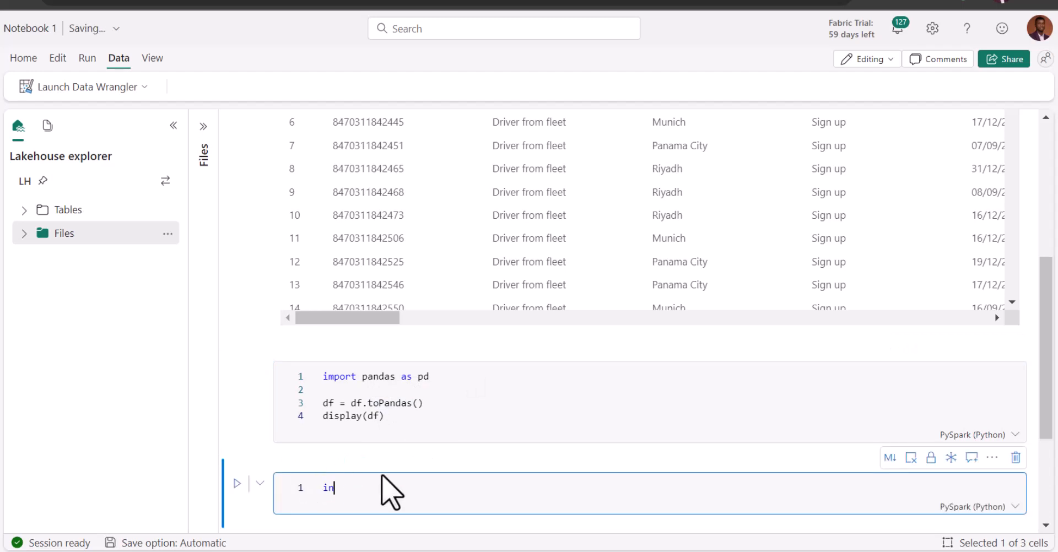
text(ort)
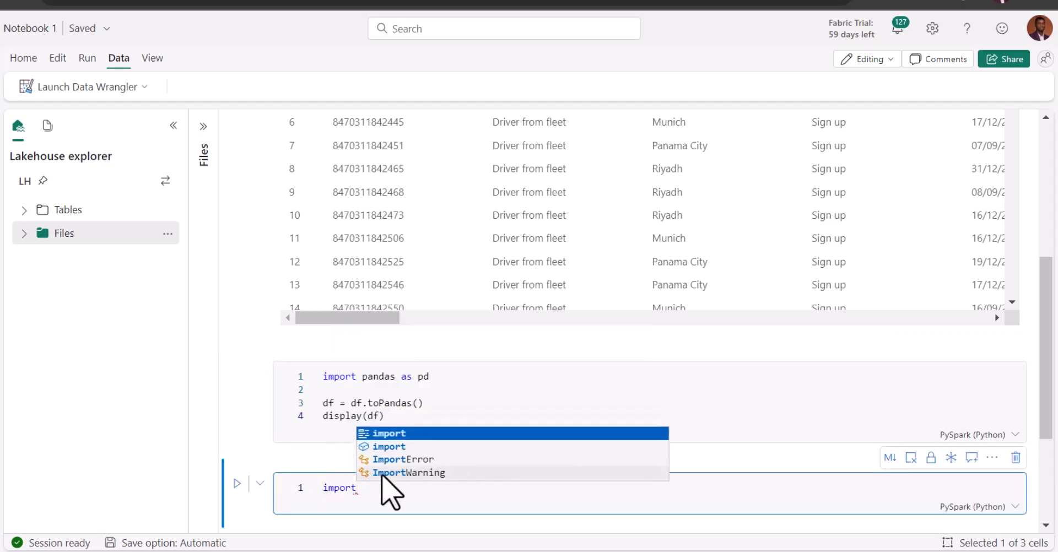
text( pandas as)
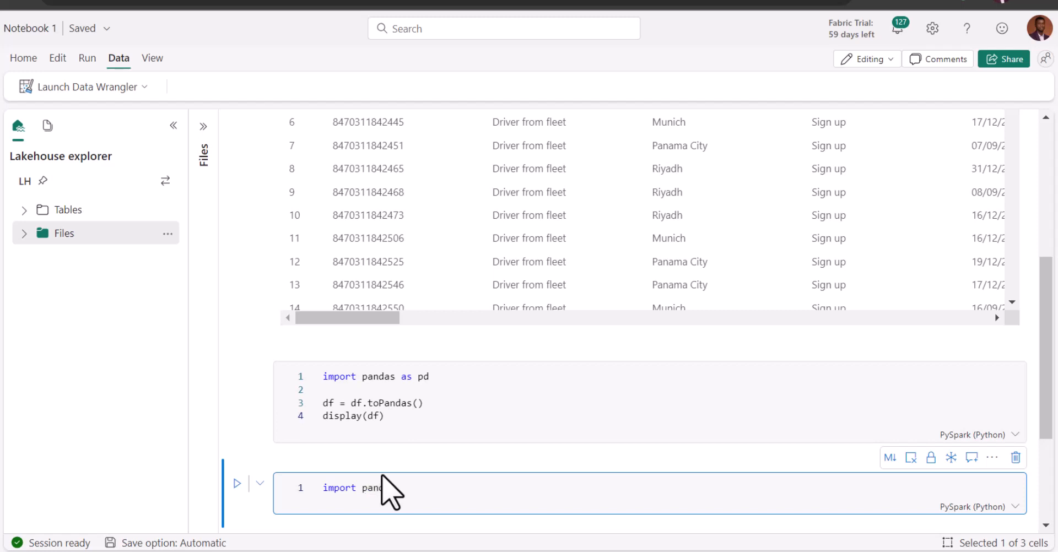
text( pd)
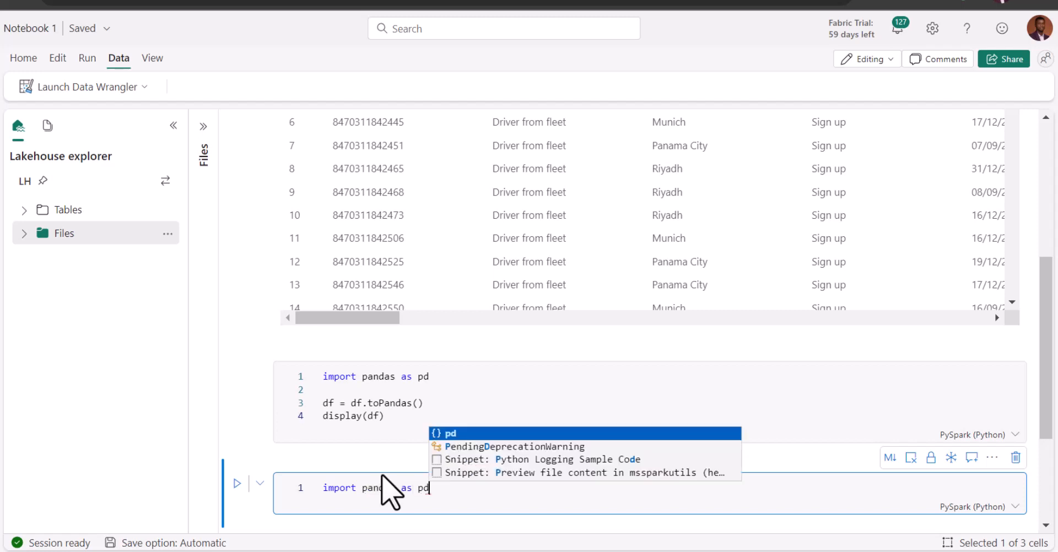
key(Return)
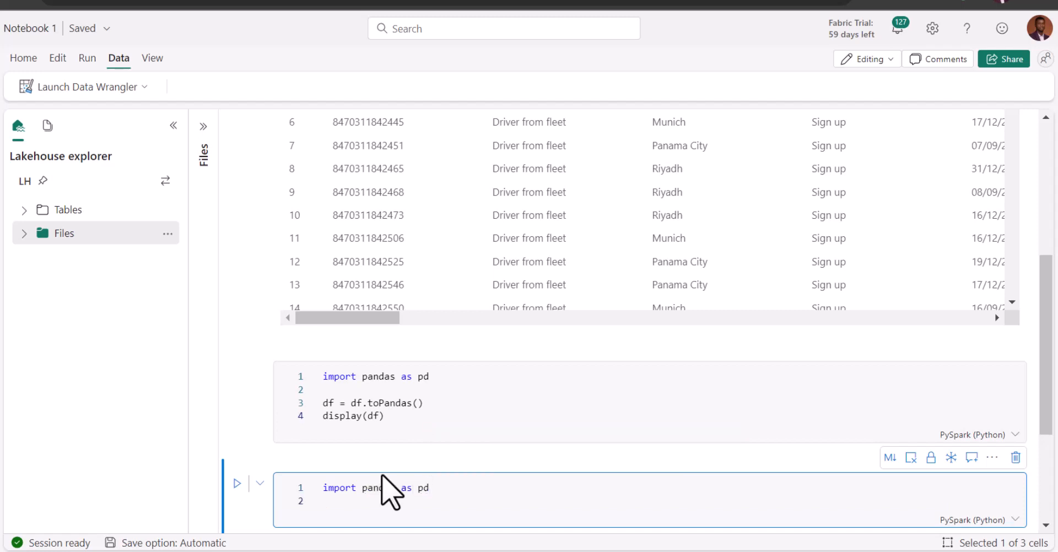
key(Return)
text(d)
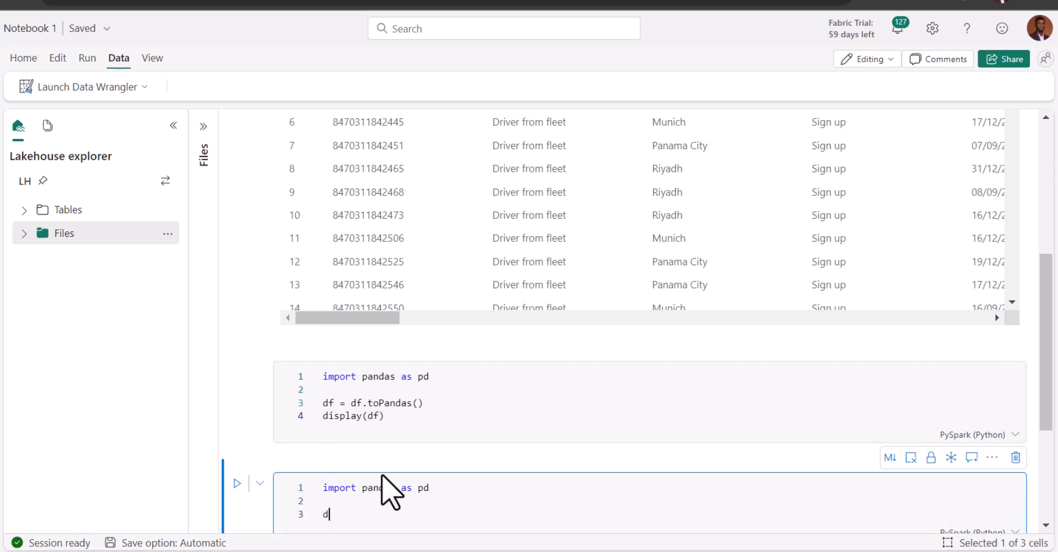
text(f = df.to)
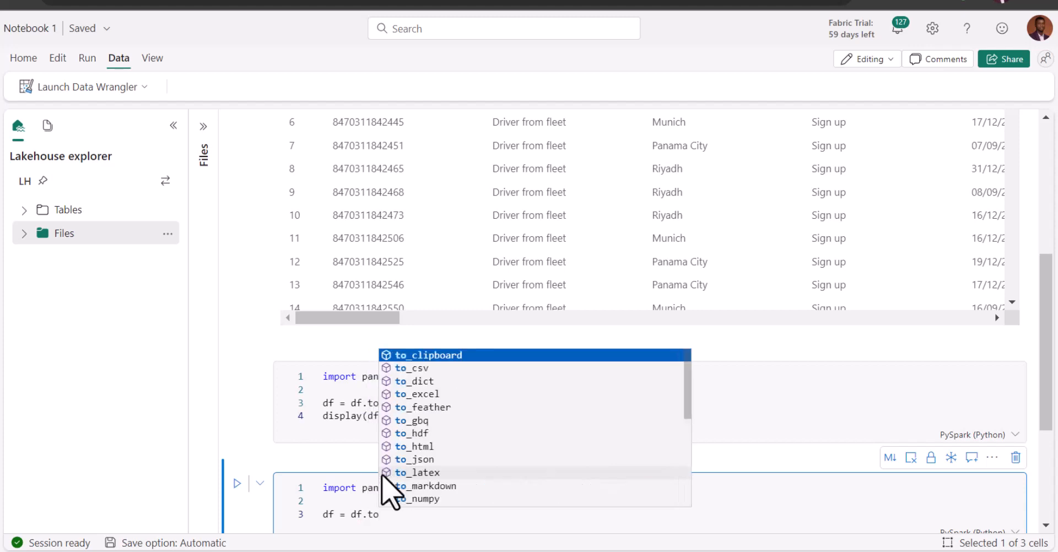
text(pa)
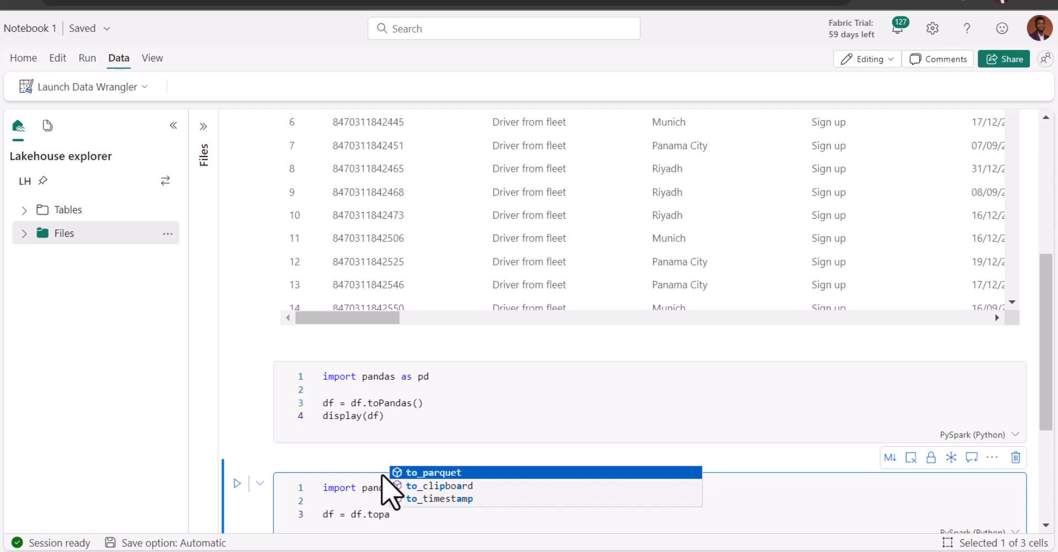
key(BackSpace)
key(BackSpace)
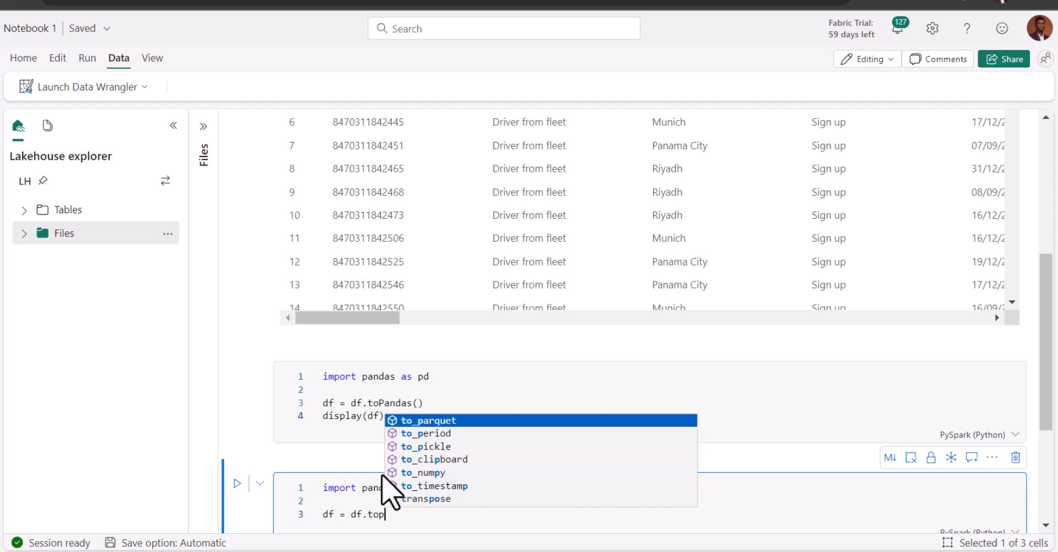
text(Pand)
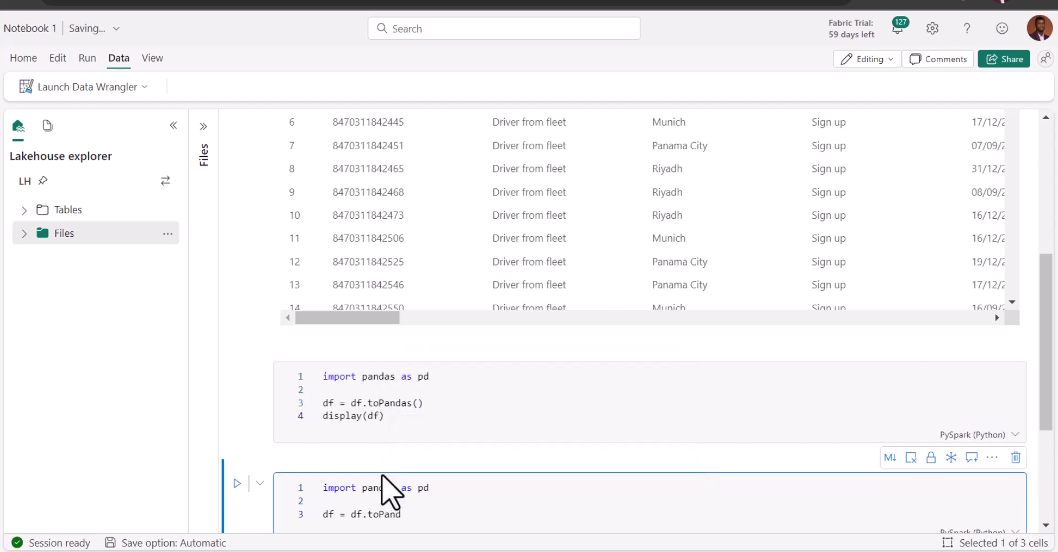
text(as)
key(Escape)
text(()
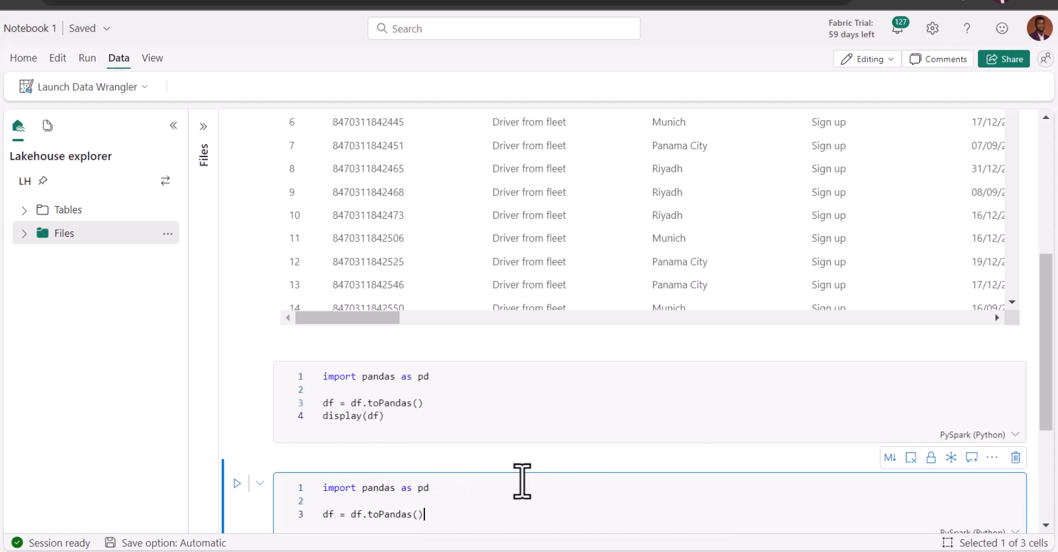
click(587, 480)
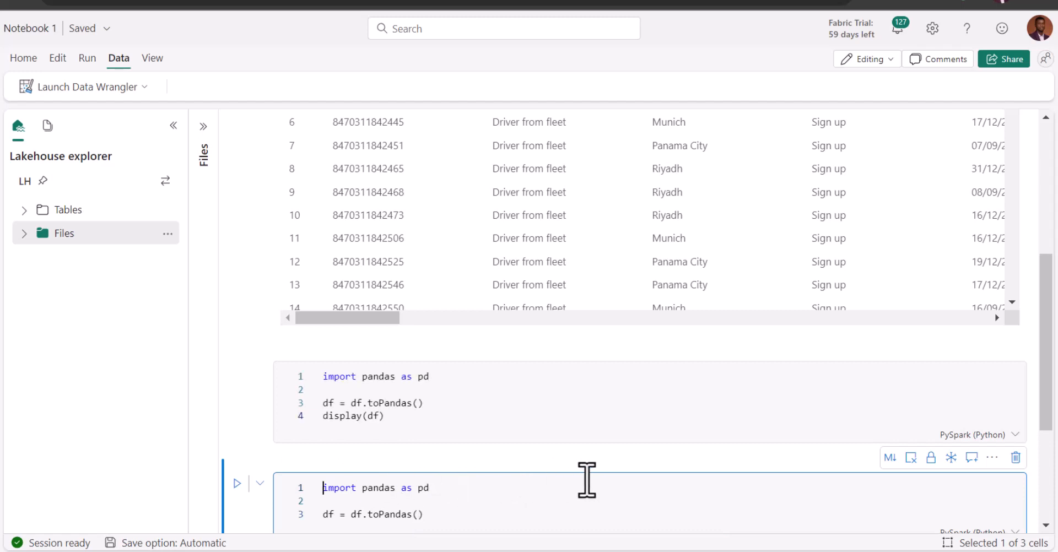
click(1016, 457)
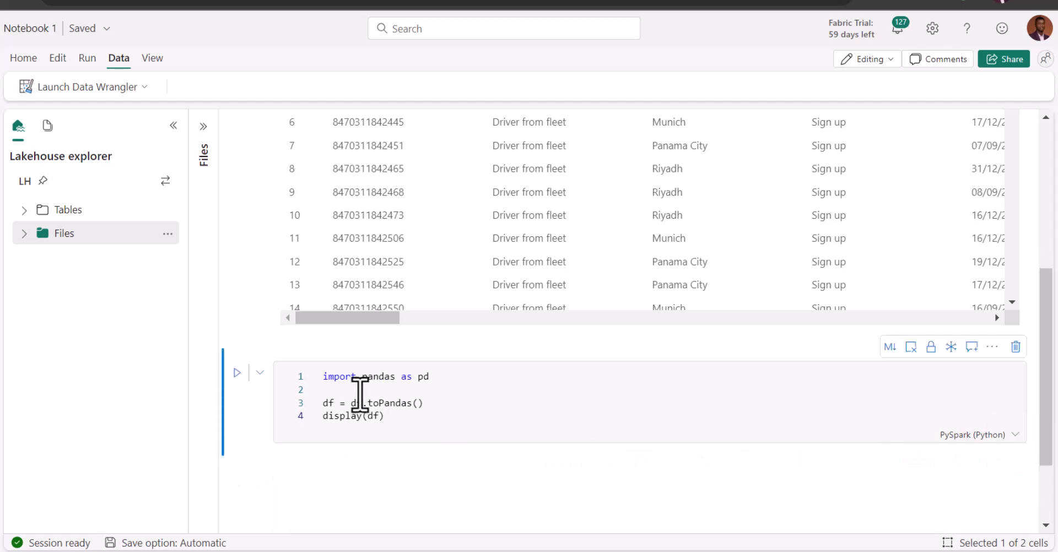
Run the pandas conversion cell and open the df DataFrame in Data Wrangler
click(237, 373)
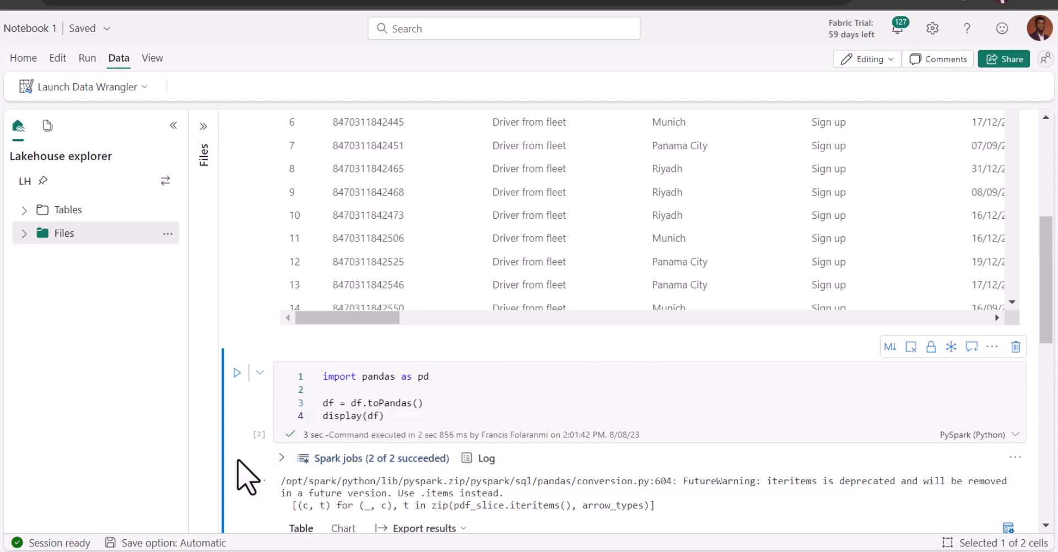
scroll(246, 478, down, 5)
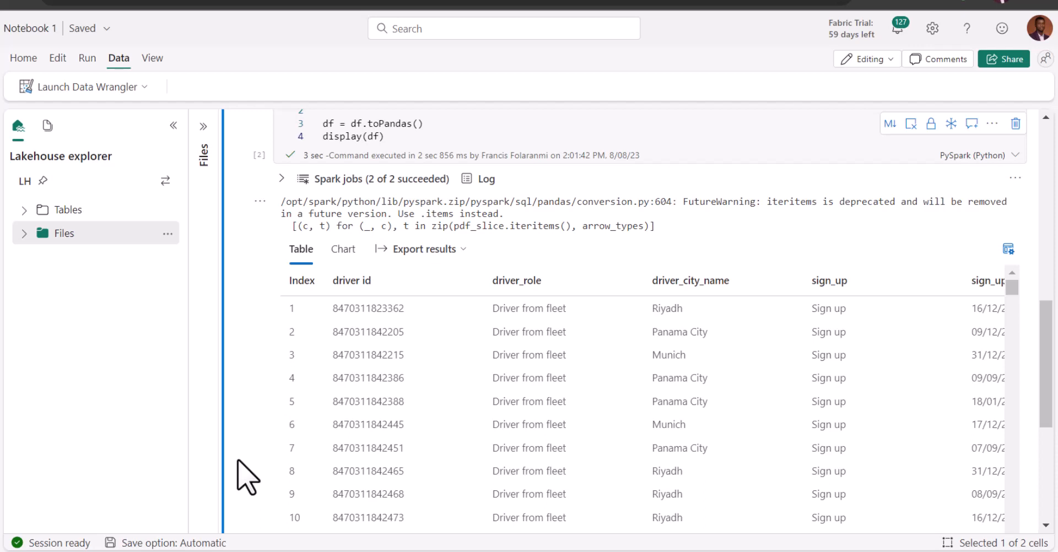
click(126, 88)
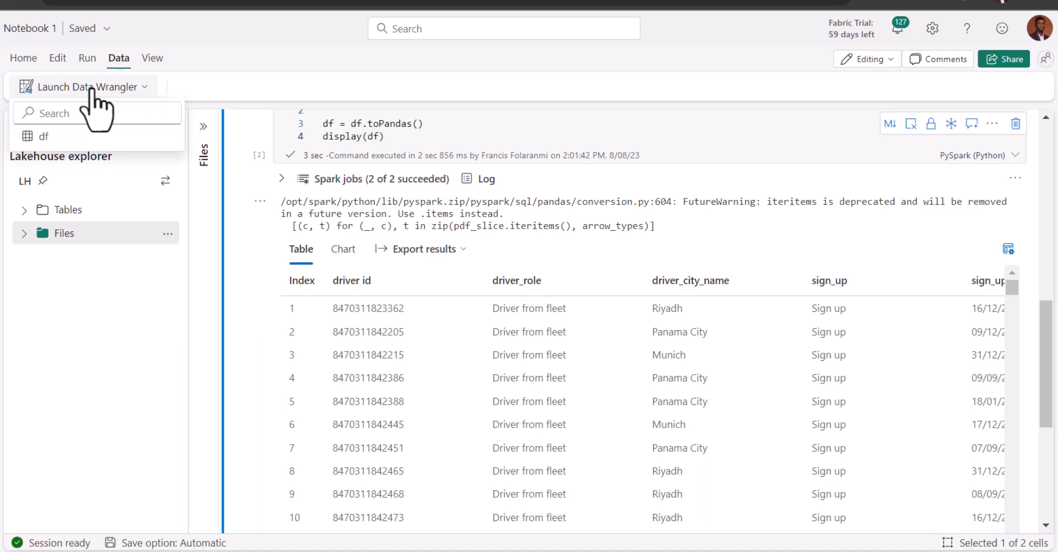
click(61, 138)
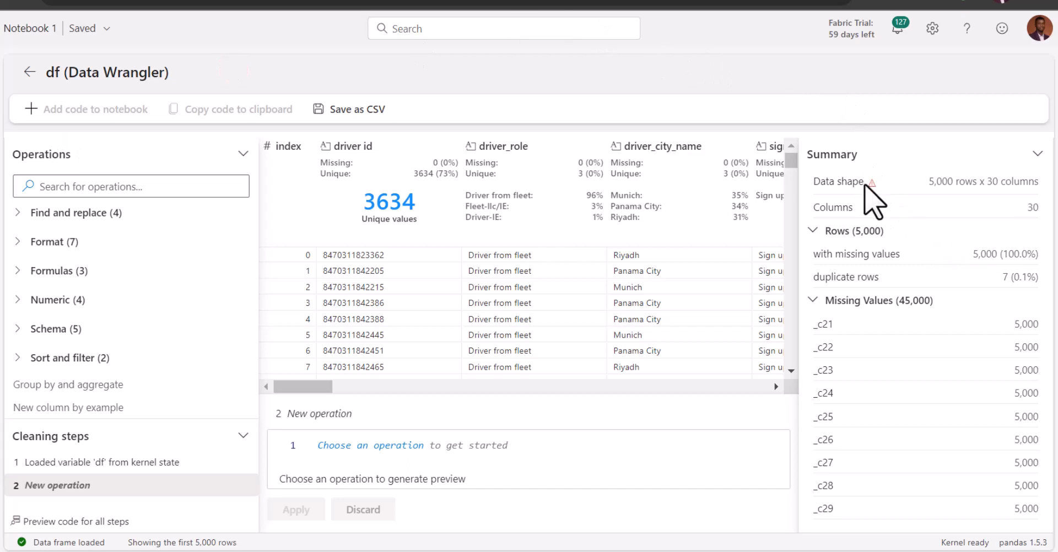
Examine the DataFrame's overall summary, the index and driver id column summaries, the driver id column options, and the further columns
mouse_move(872, 184)
click(289, 151)
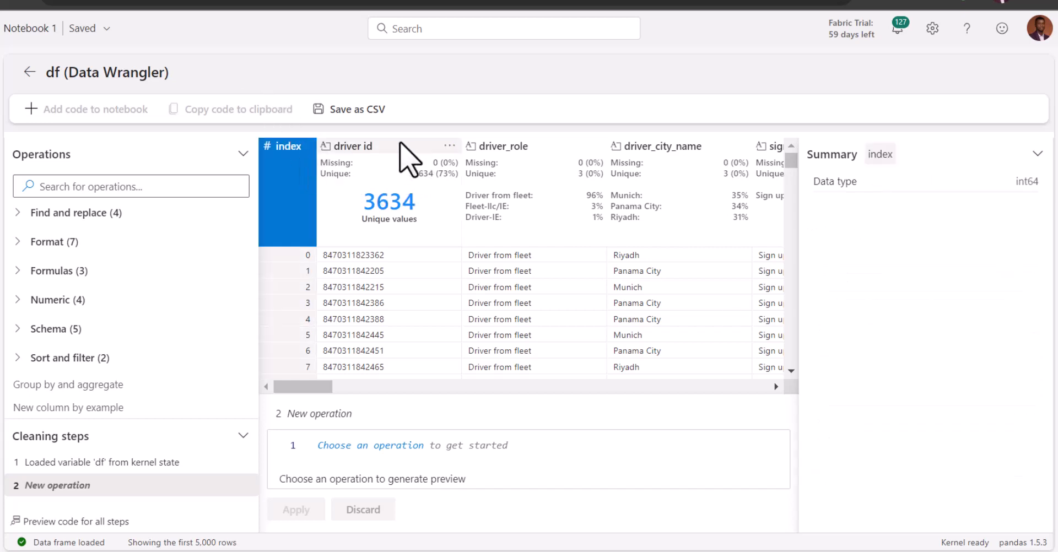
click(396, 157)
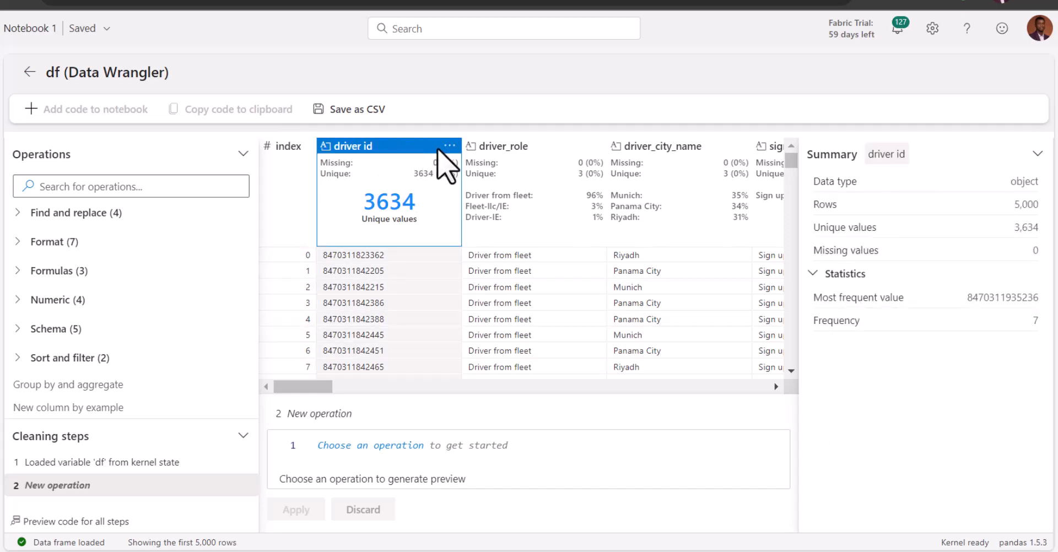
click(449, 146)
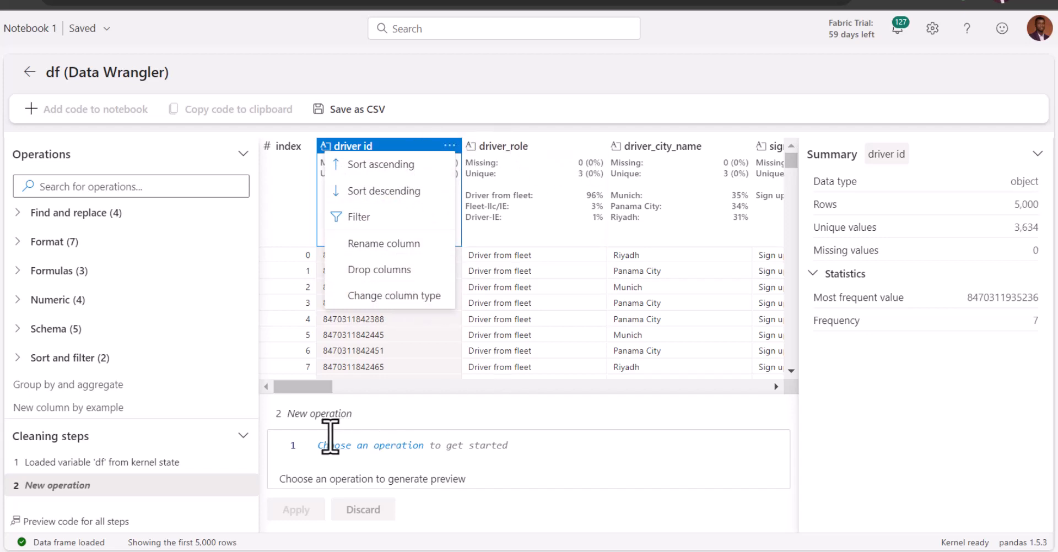
click(306, 390)
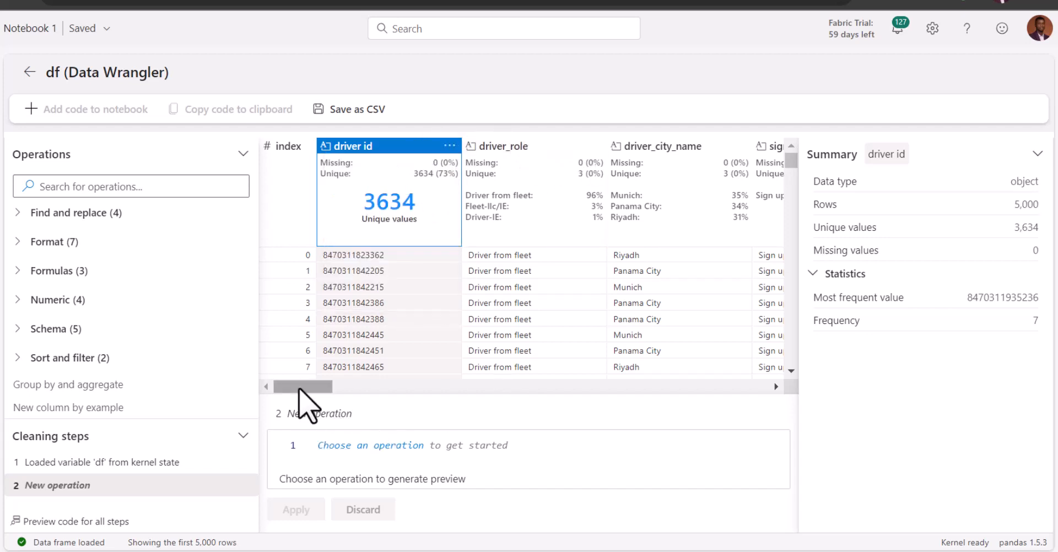
drag(307, 388, 414, 392)
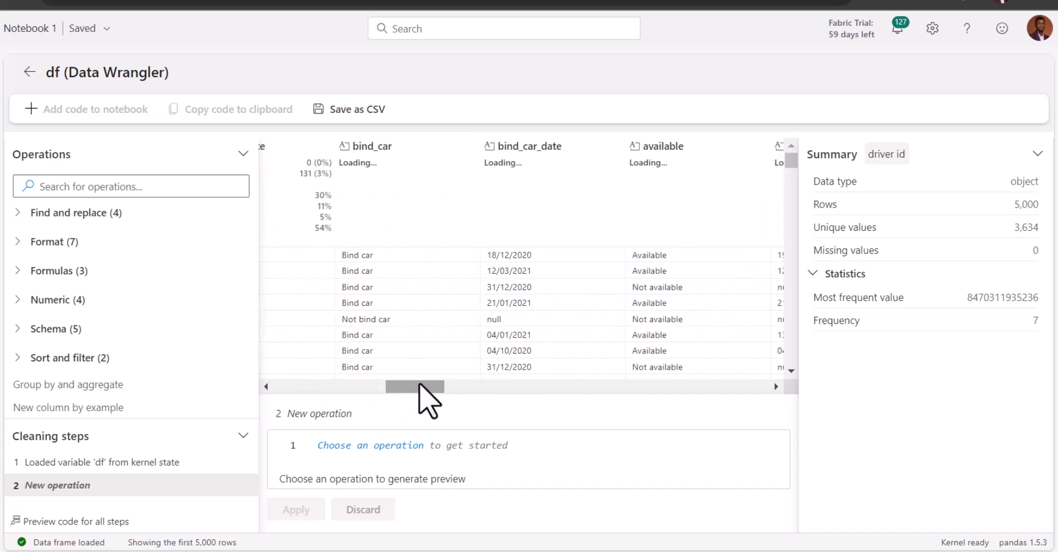
drag(420, 386, 276, 386)
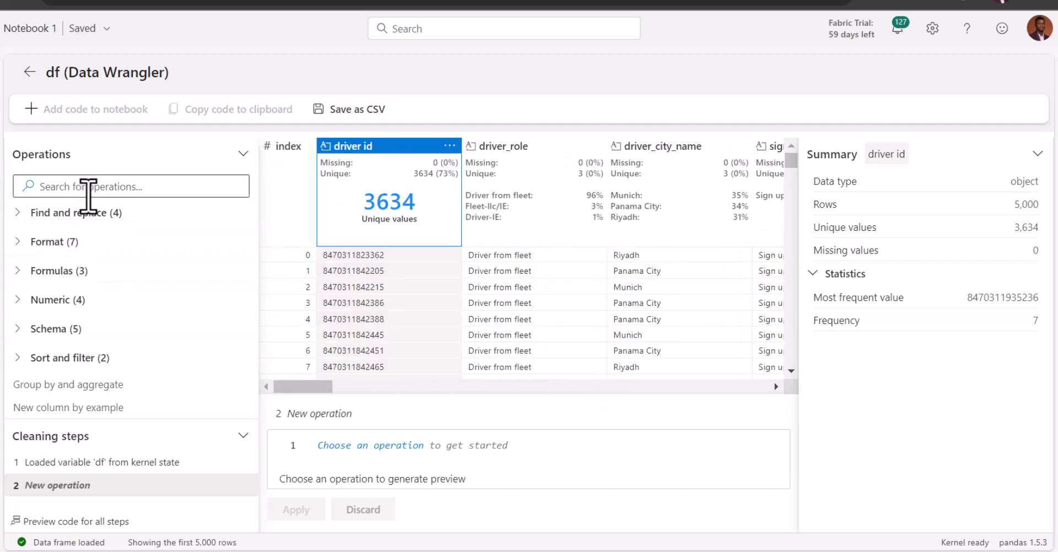
Look through the operations available in the Find and replace, Format and Schema groups
click(21, 214)
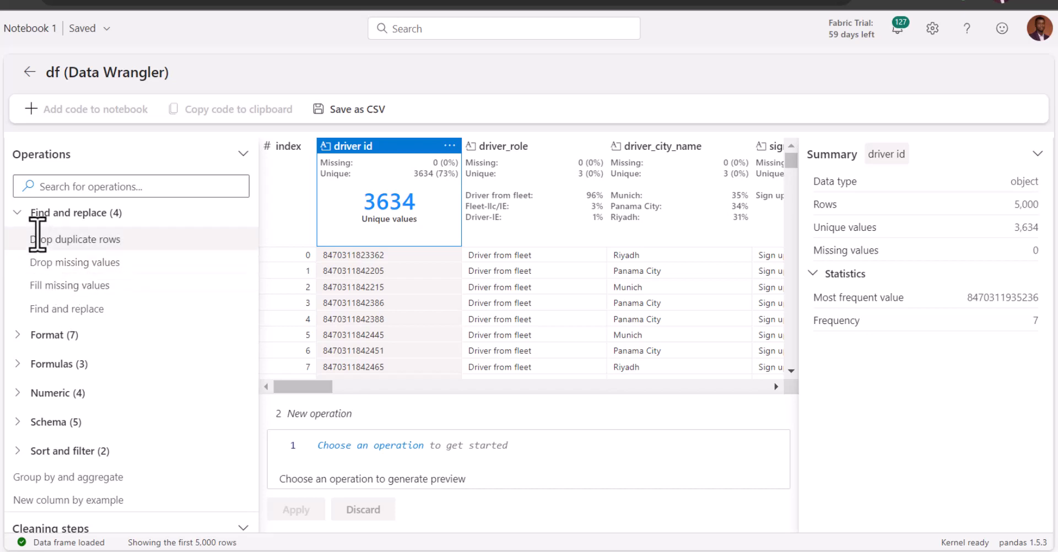
click(19, 215)
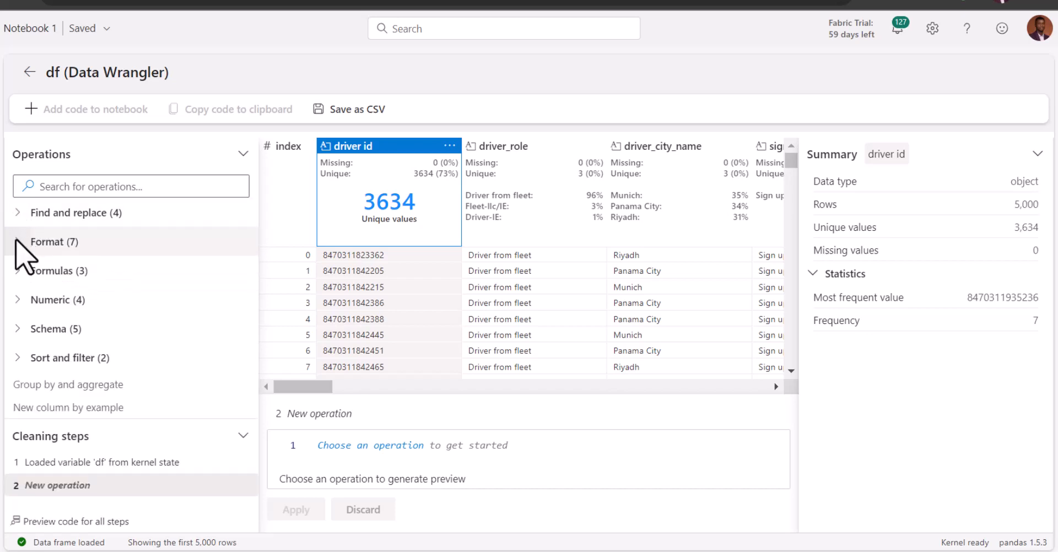
click(15, 242)
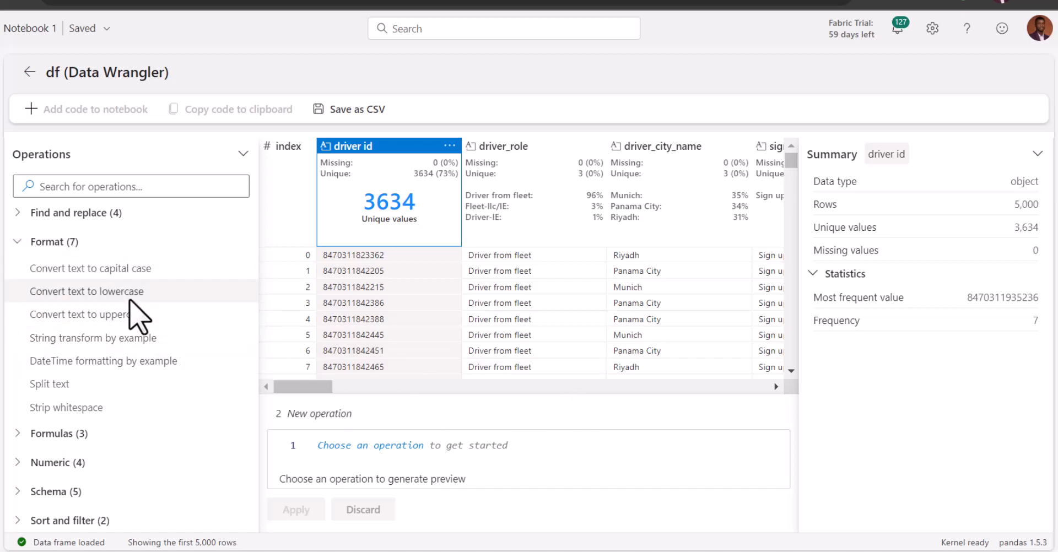
click(16, 243)
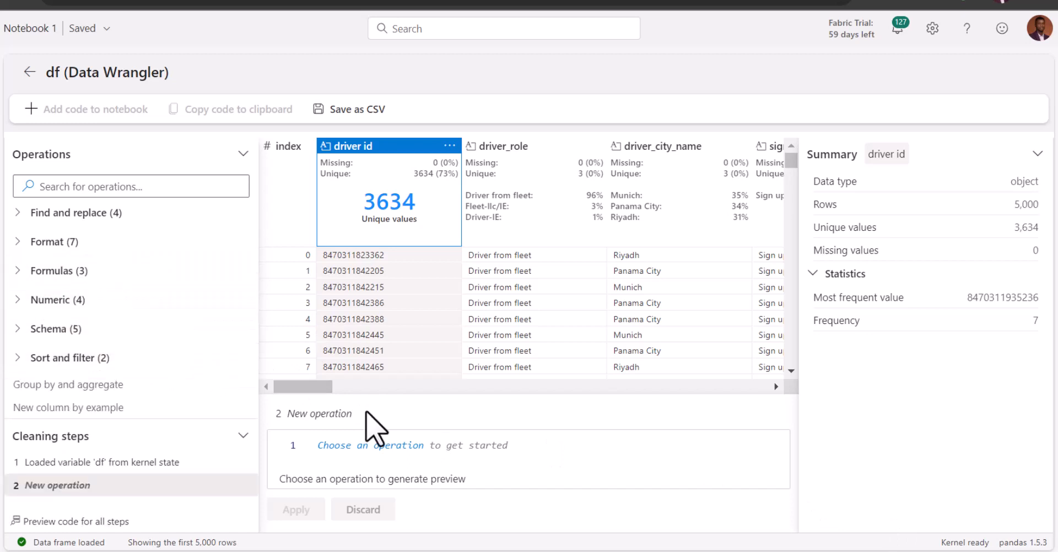
click(22, 328)
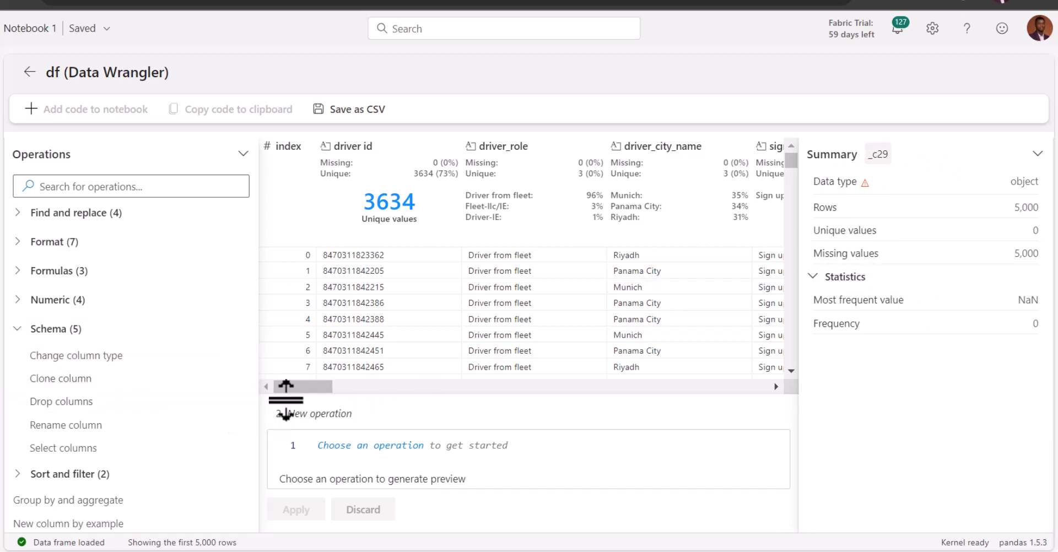
Drop the nine empty columns _c21 through _c29 from the DataFrame and apply the operation
drag(302, 385, 663, 368)
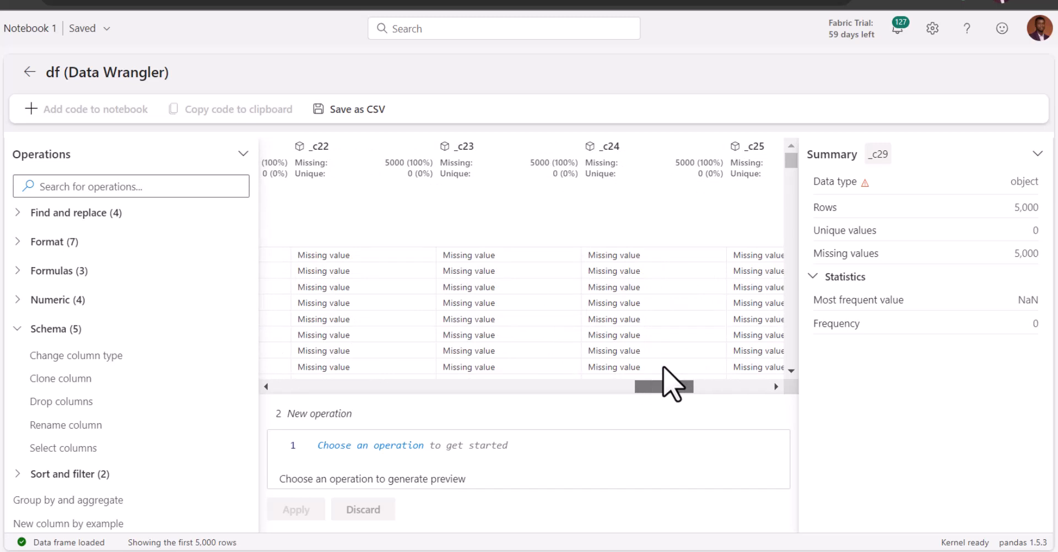
drag(663, 368, 610, 366)
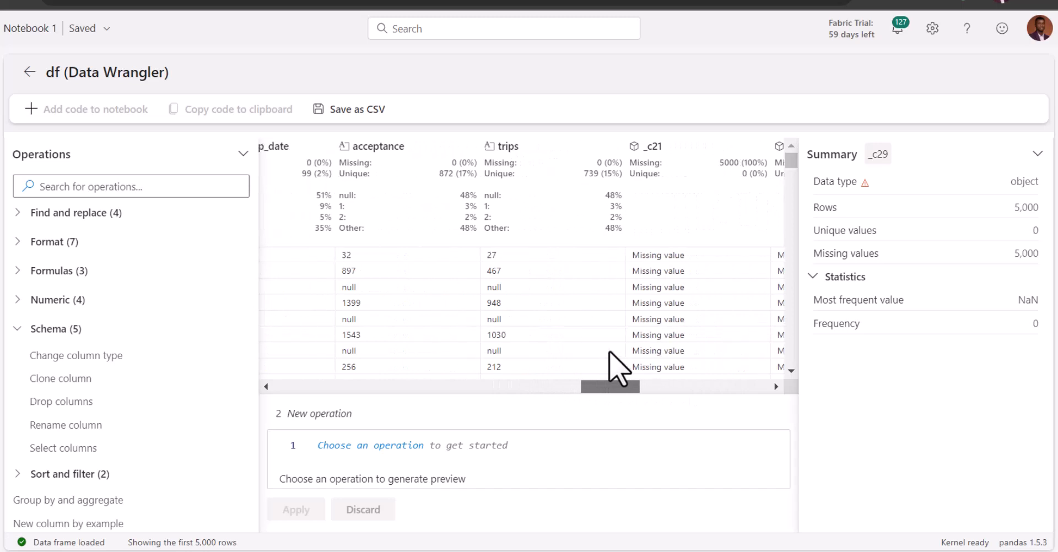
click(681, 161)
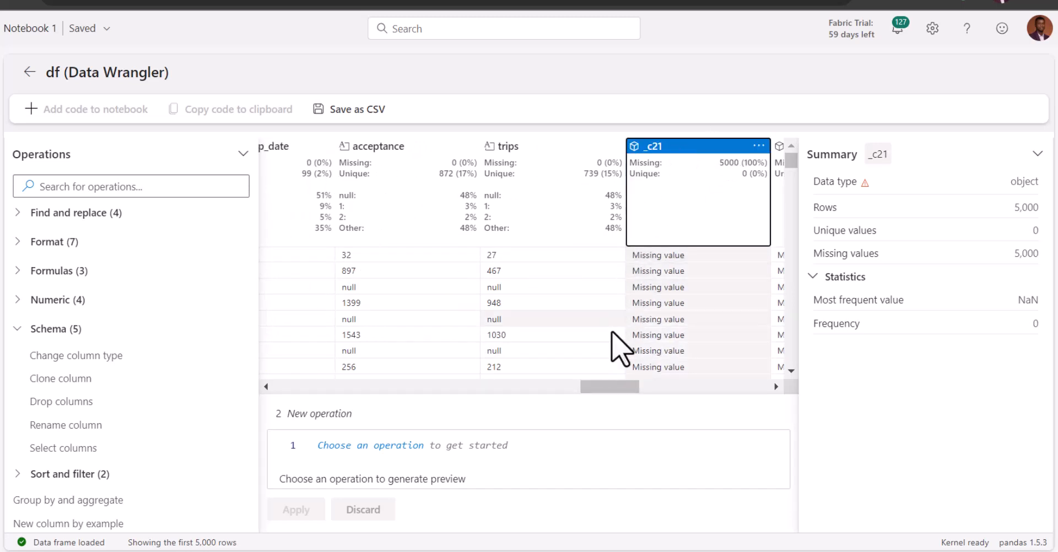
drag(606, 387, 773, 376)
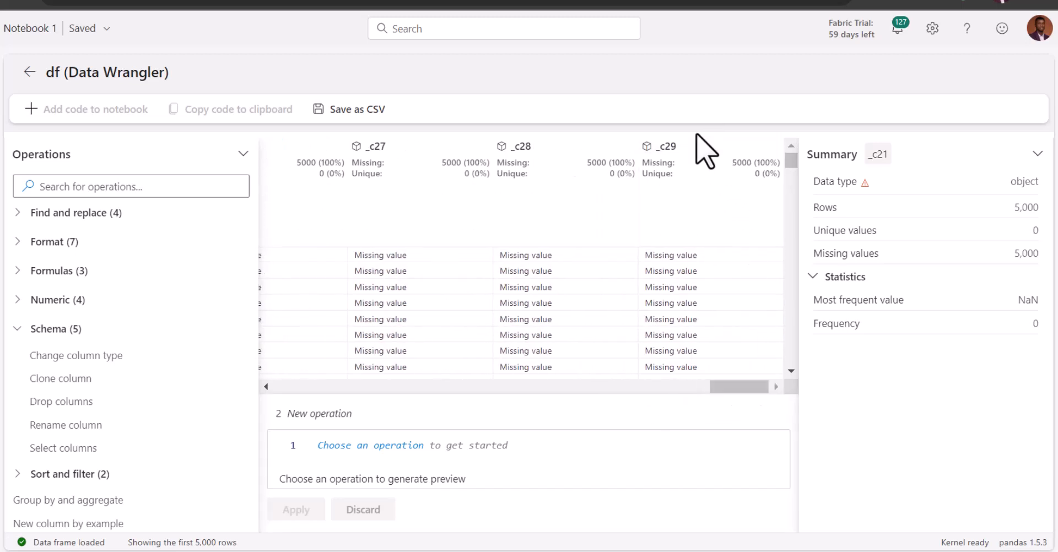
shift+click(687, 146)
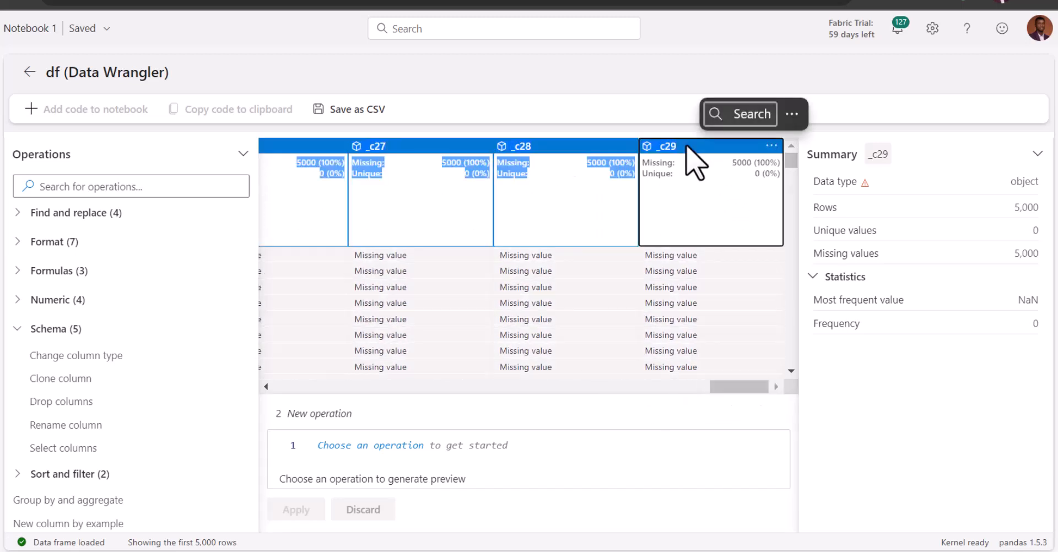
right_click(687, 146)
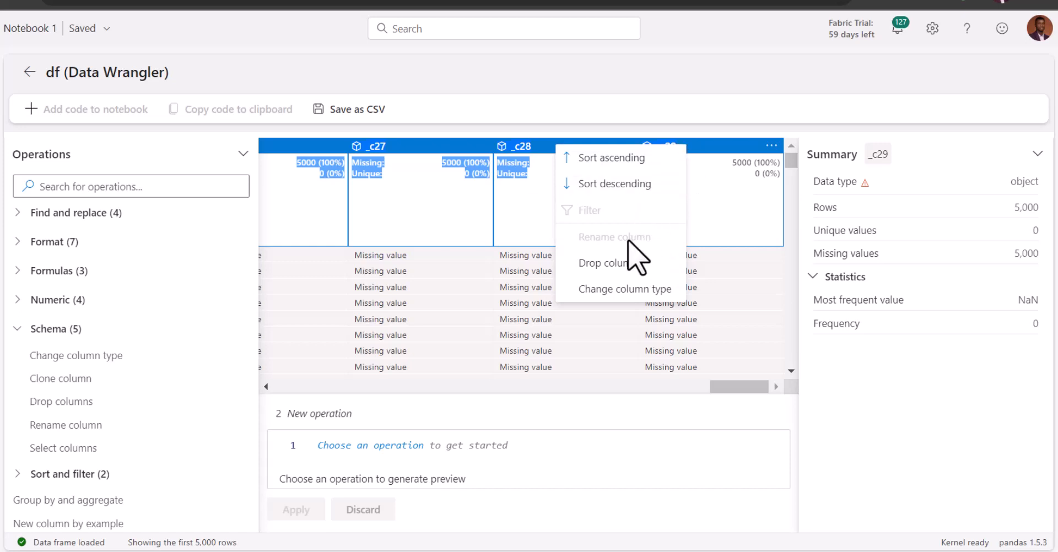
click(623, 271)
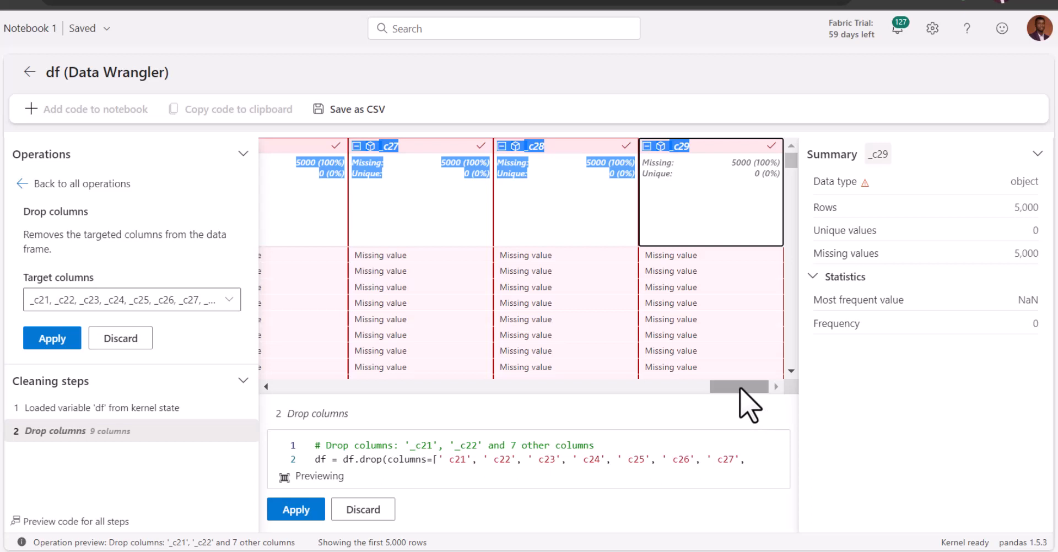
drag(740, 389, 631, 411)
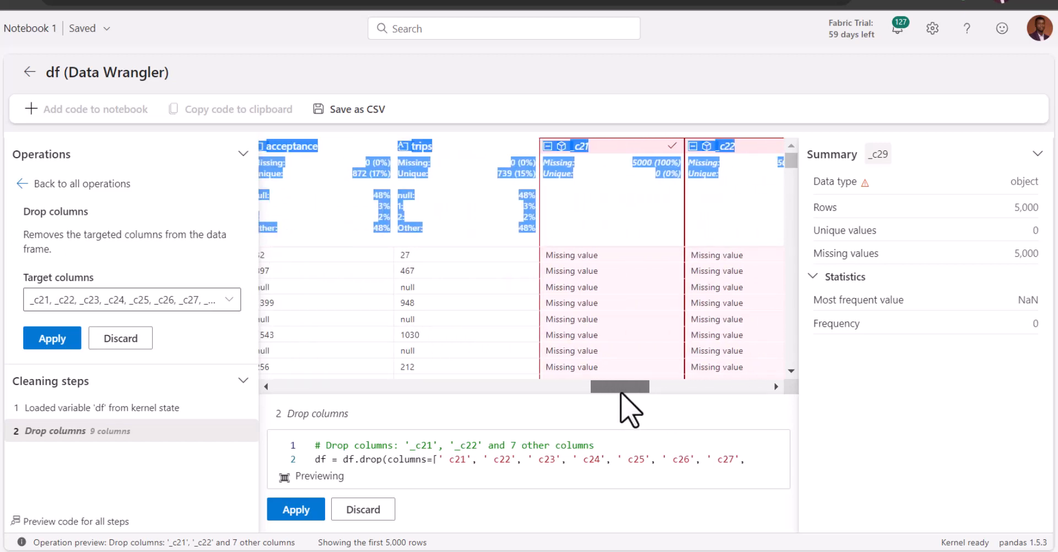
click(44, 337)
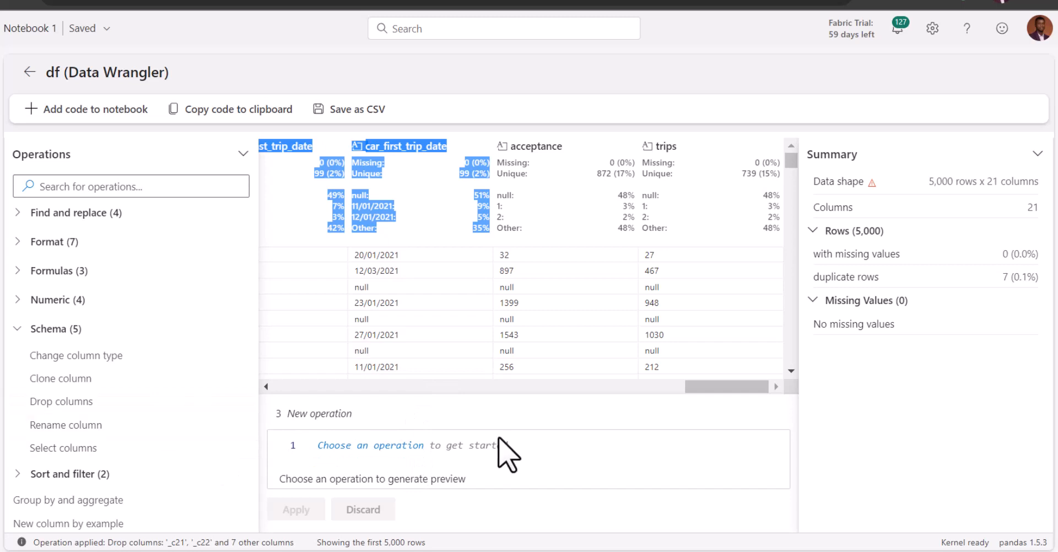
click(13, 333)
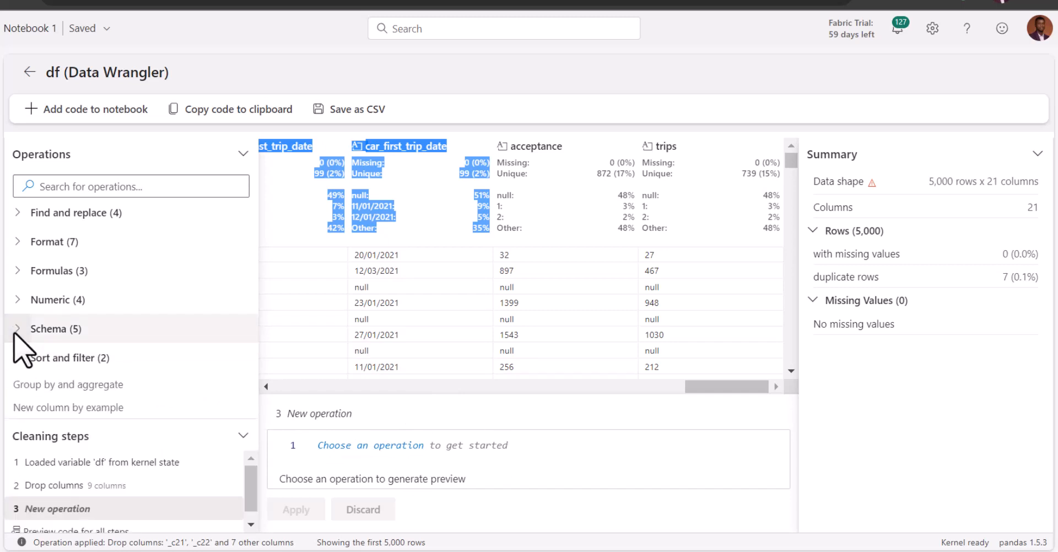
click(538, 122)
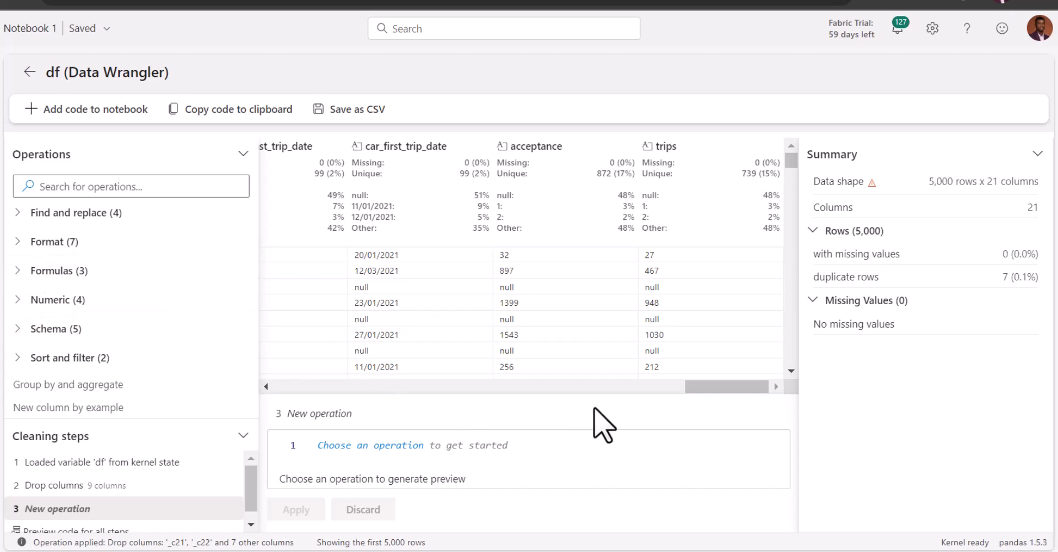
One-hot encode the driver_city_name column without encoding missing values, and apply the operation
drag(729, 386, 307, 351)
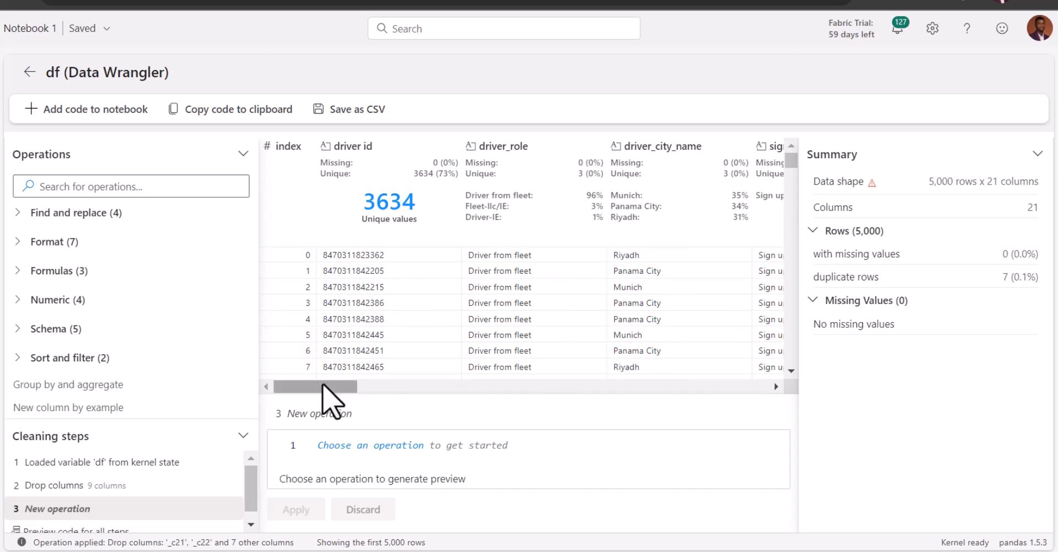
drag(323, 386, 350, 384)
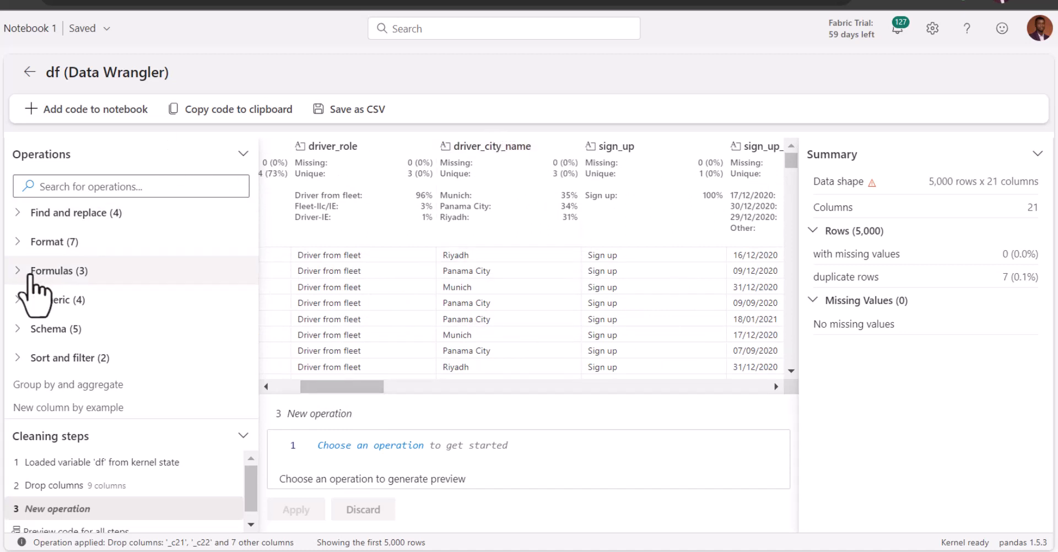
click(17, 243)
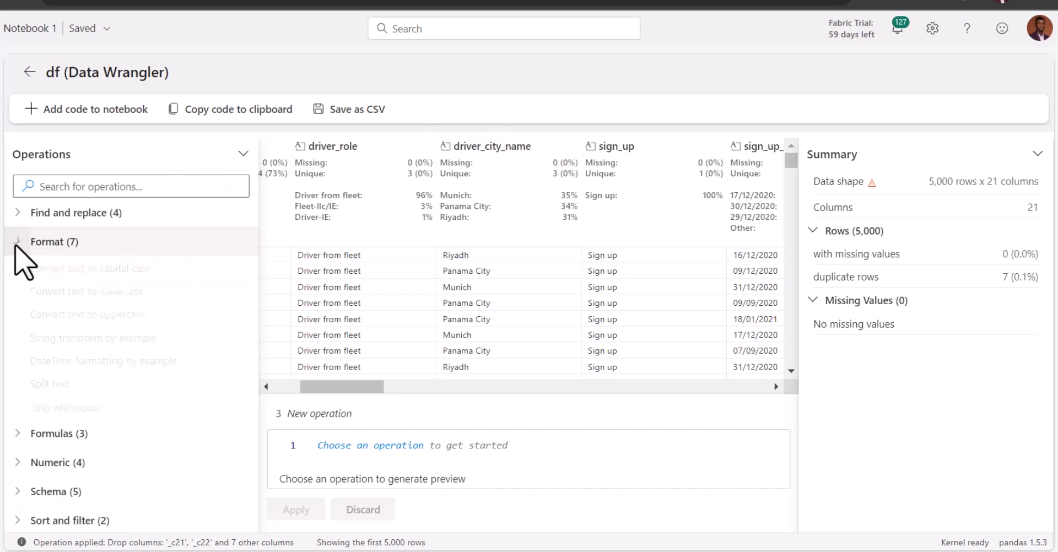
click(15, 246)
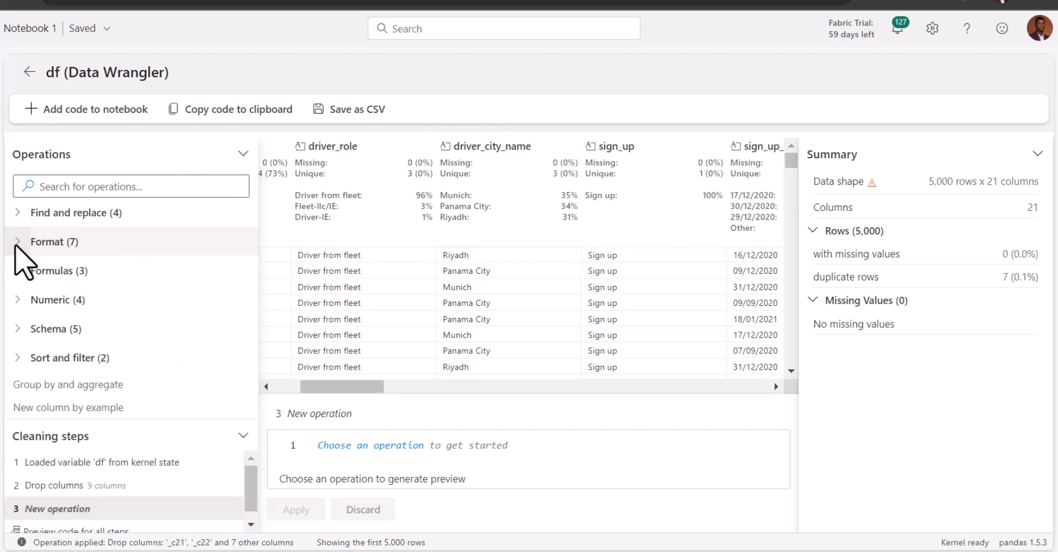
click(19, 271)
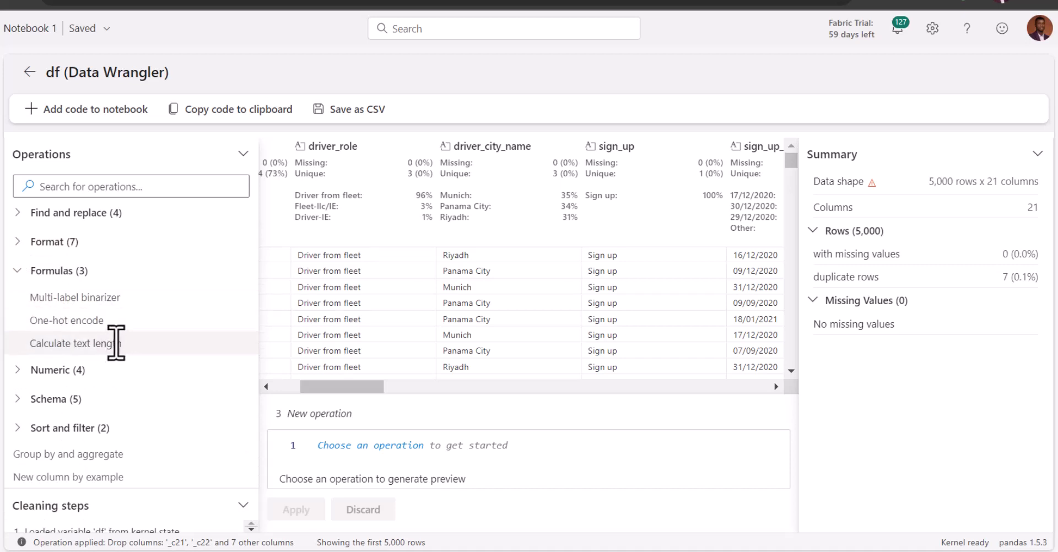
click(75, 322)
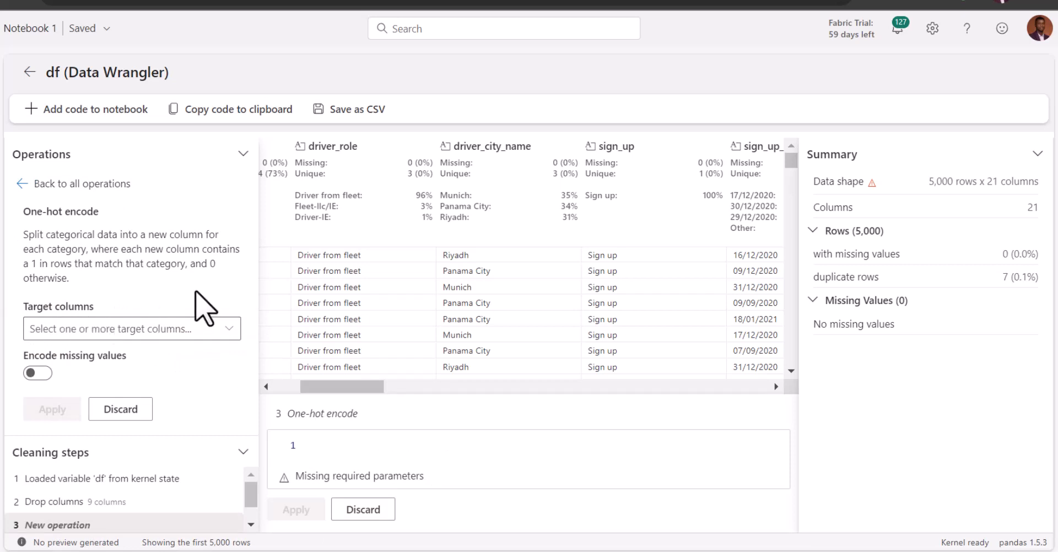
click(224, 337)
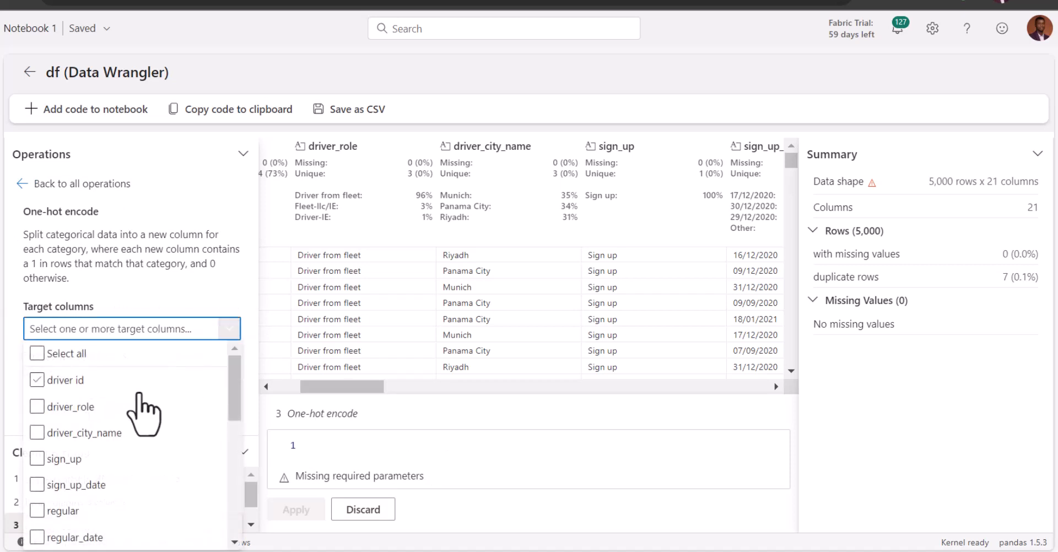
click(37, 434)
click(154, 288)
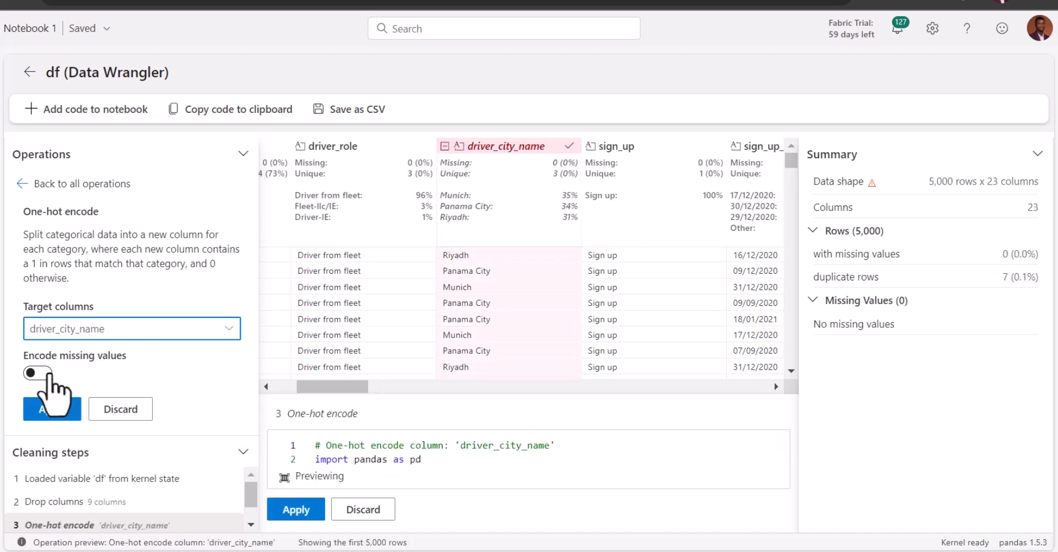
click(53, 409)
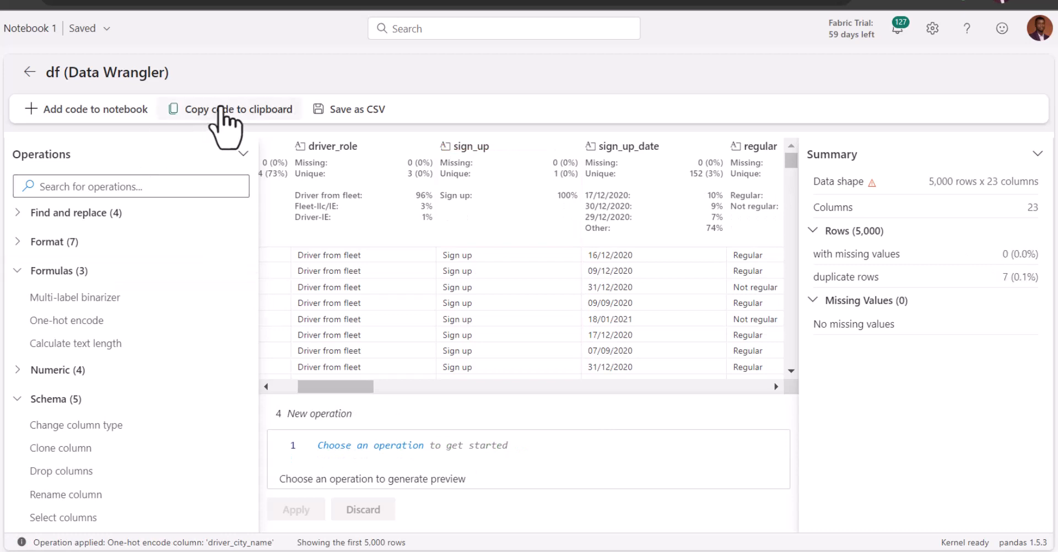
Add the generated cleaning code to the notebook and run the new clean_data cell to show the head of df_clean
click(73, 113)
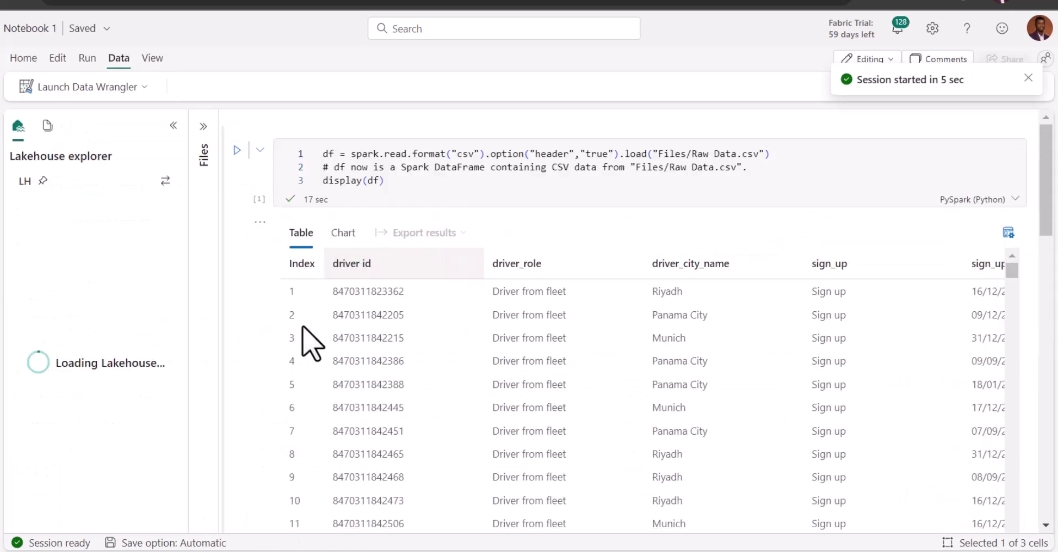
scroll(264, 401, down, 7)
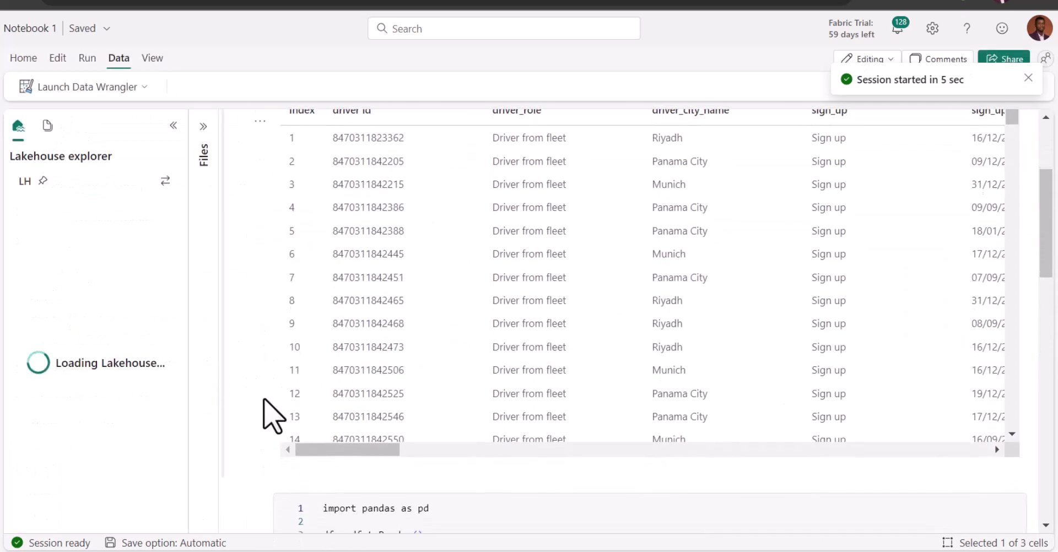
scroll(264, 400, down, 8)
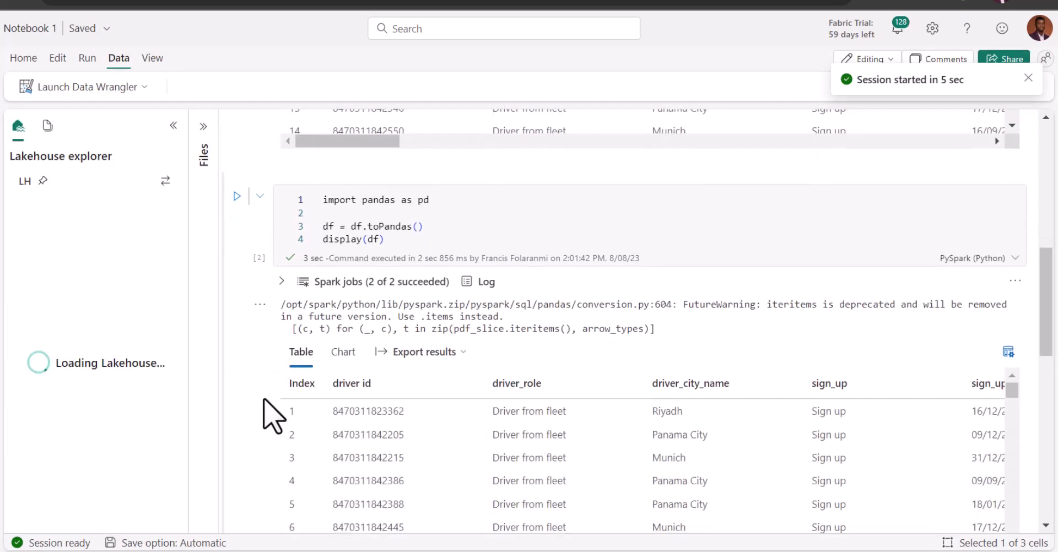
scroll(270, 417, down, 3)
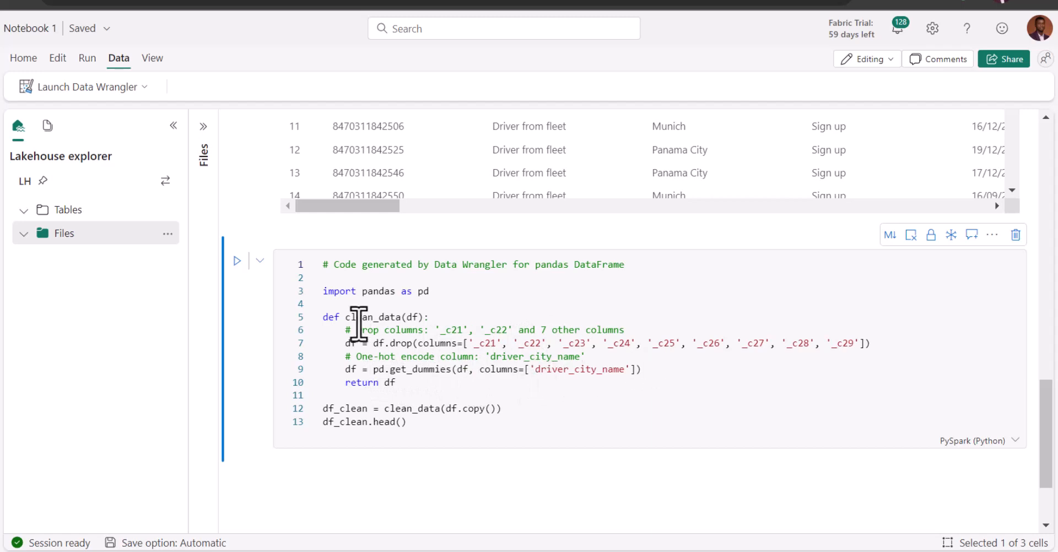
click(237, 261)
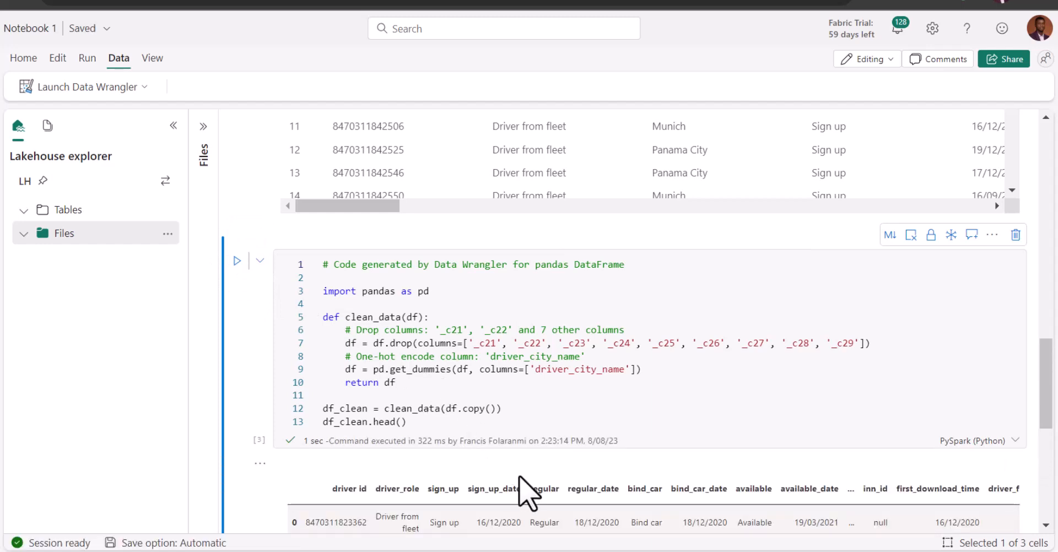
scroll(576, 483, down, 3)
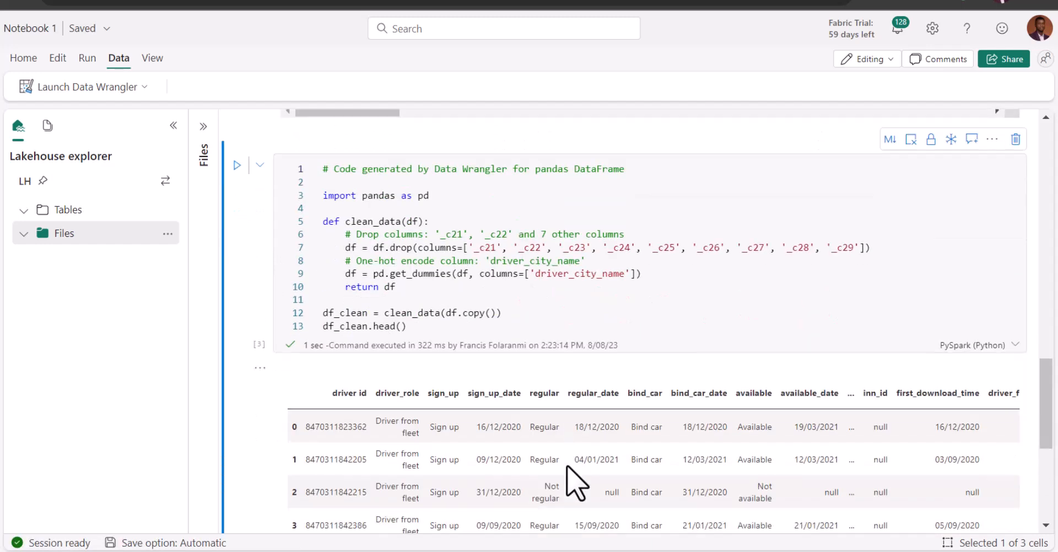